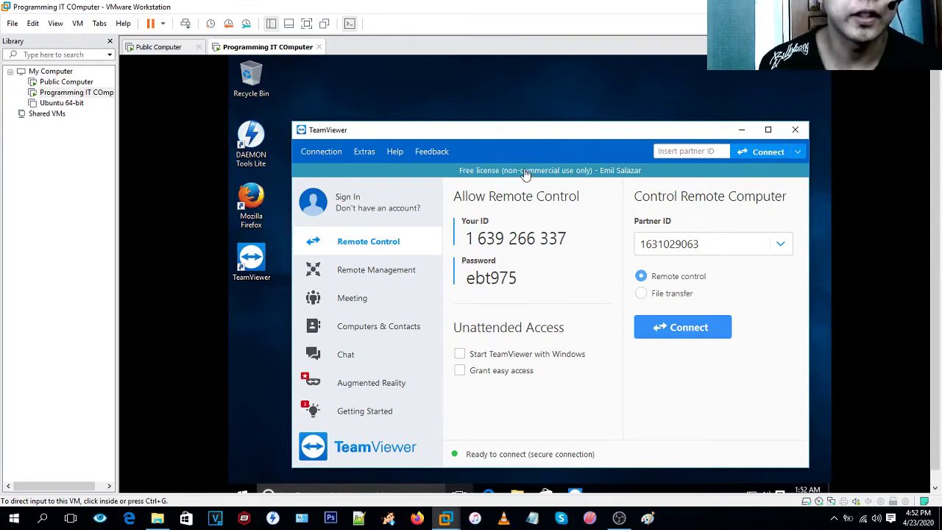
- Compare TeamViewer on the Public Computer and Programming IT Computer virtual machines
click(167, 49)
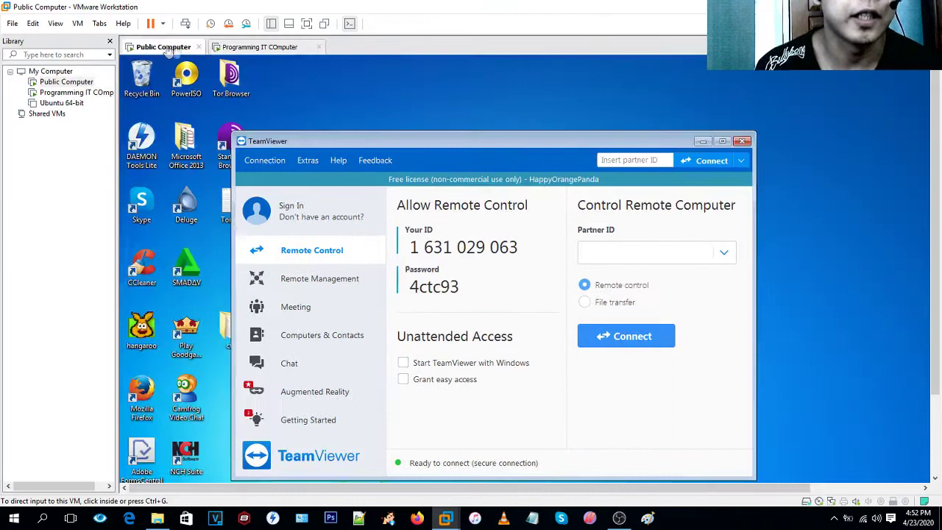
click(249, 48)
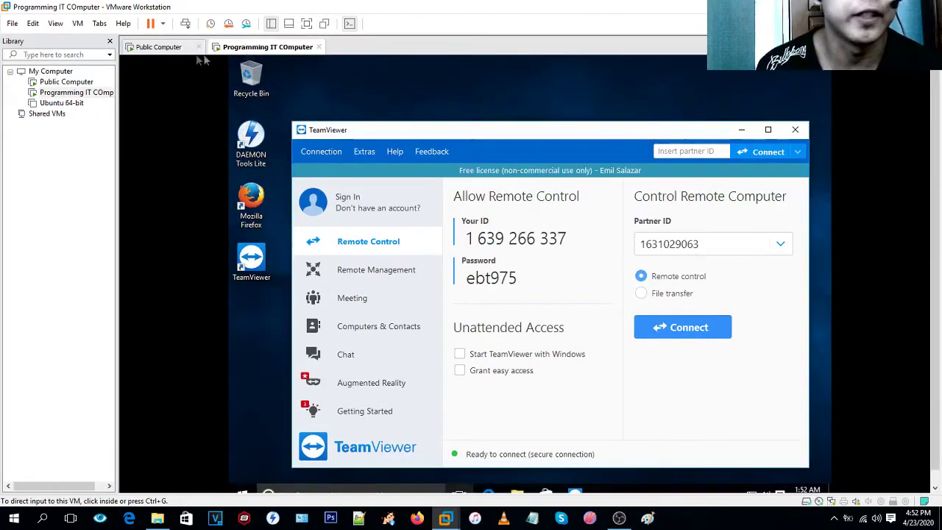
click(170, 48)
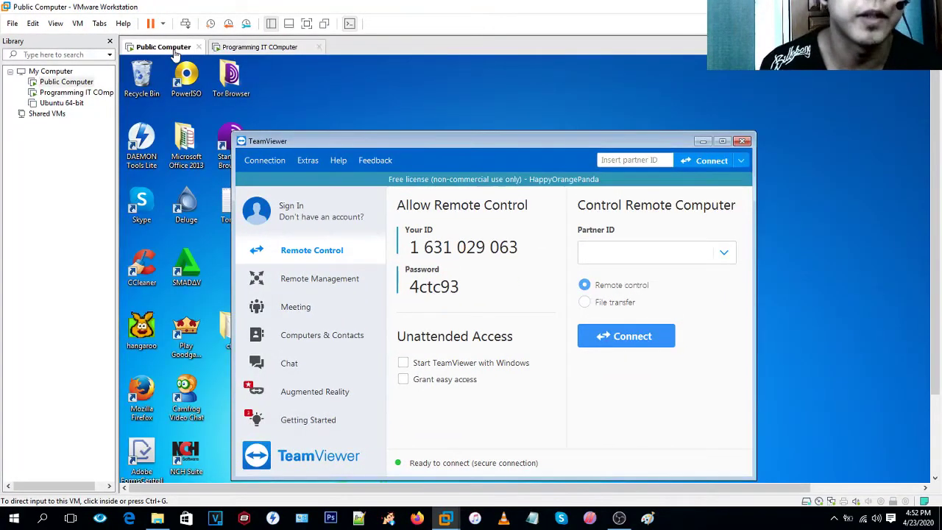
drag(937, 148, 937, 221)
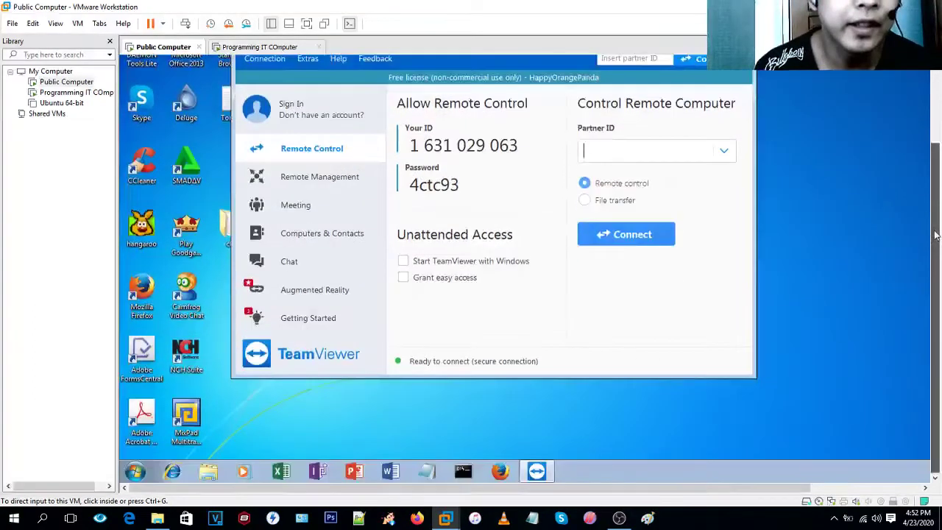
click(271, 49)
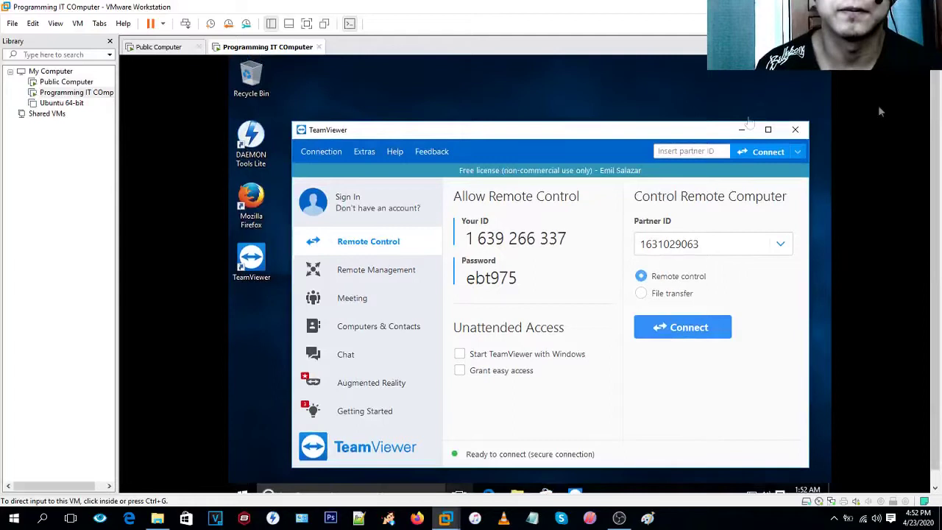
click(163, 49)
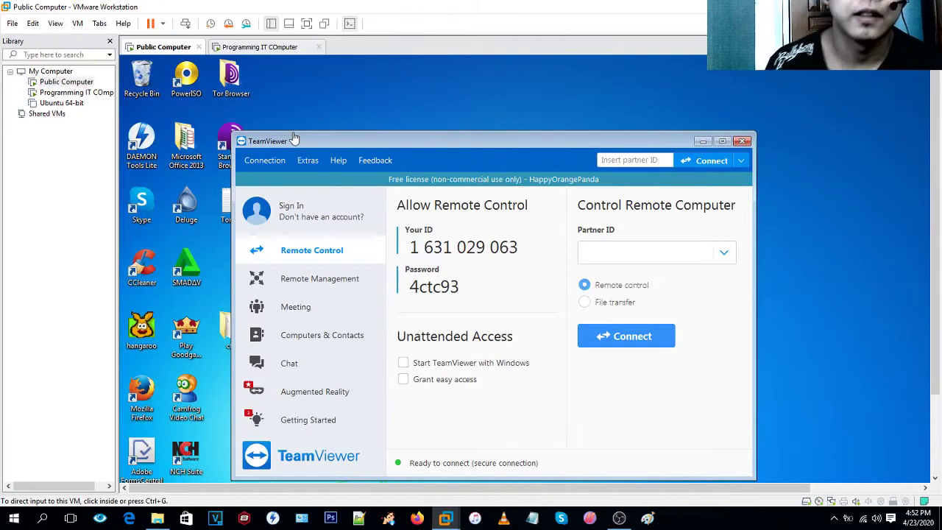
click(270, 48)
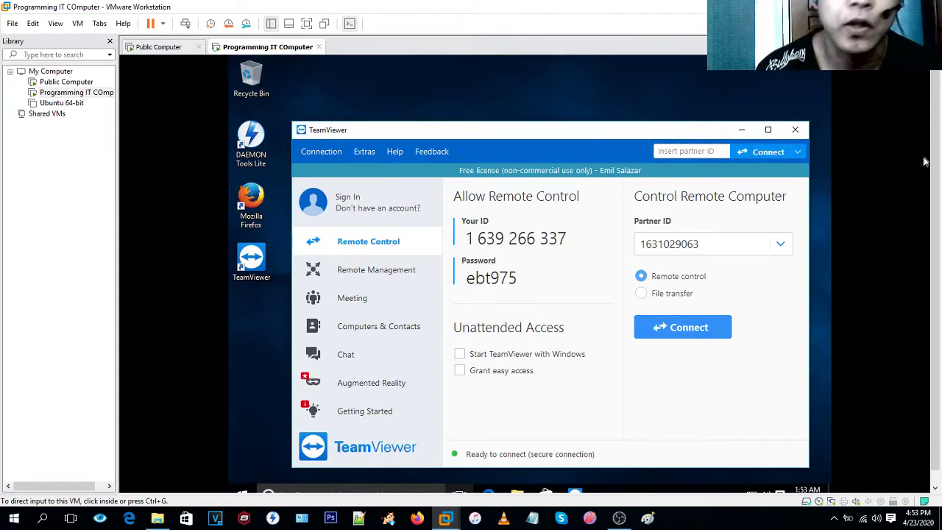
scroll(936, 135, down, 1)
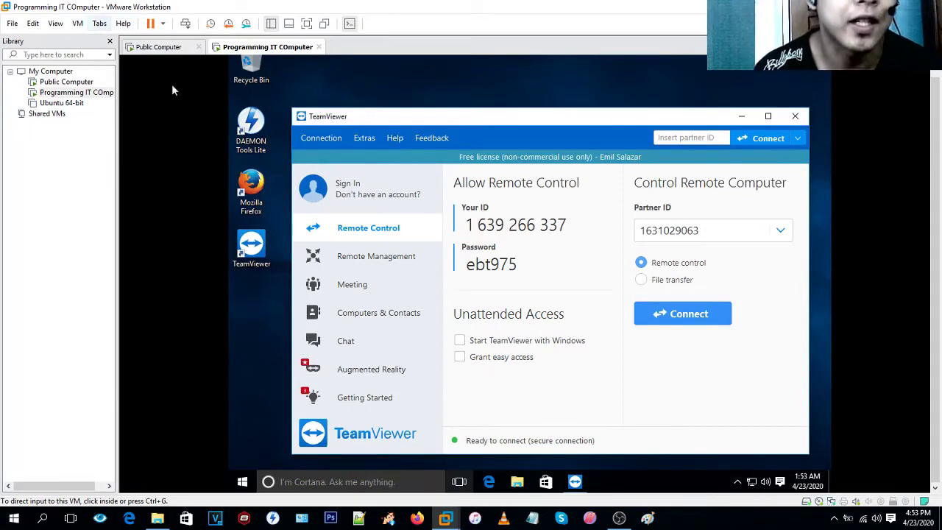
- Toggle the Public Computer VM full screen and back, then focus its Partner ID field
click(162, 48)
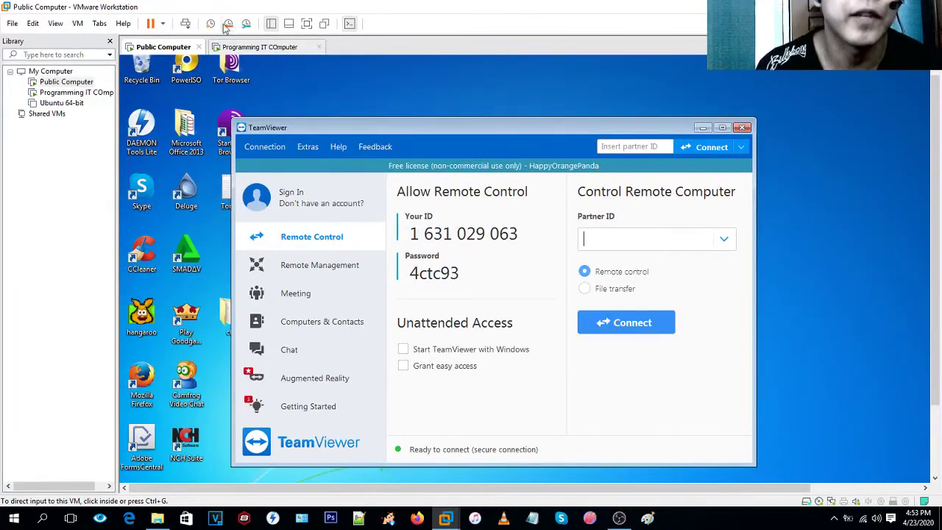
click(308, 25)
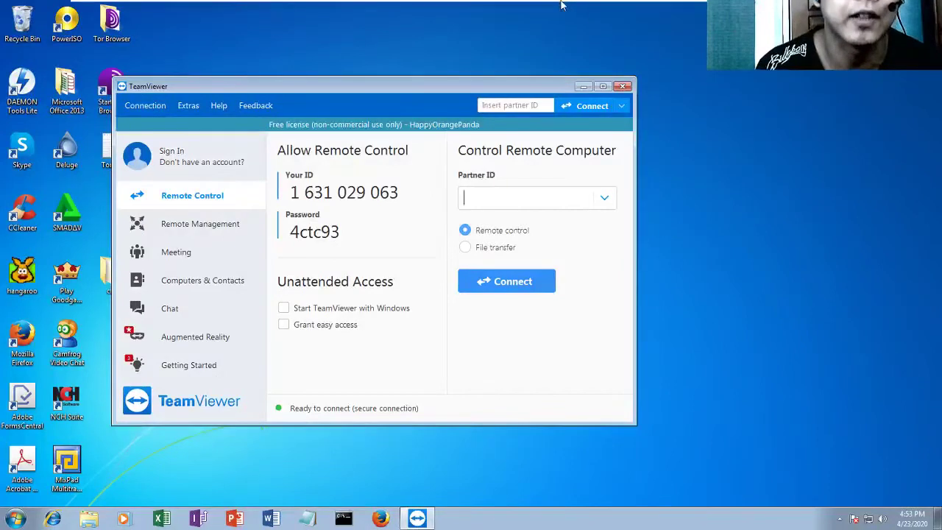
mouse_move(564, 3)
click(410, 8)
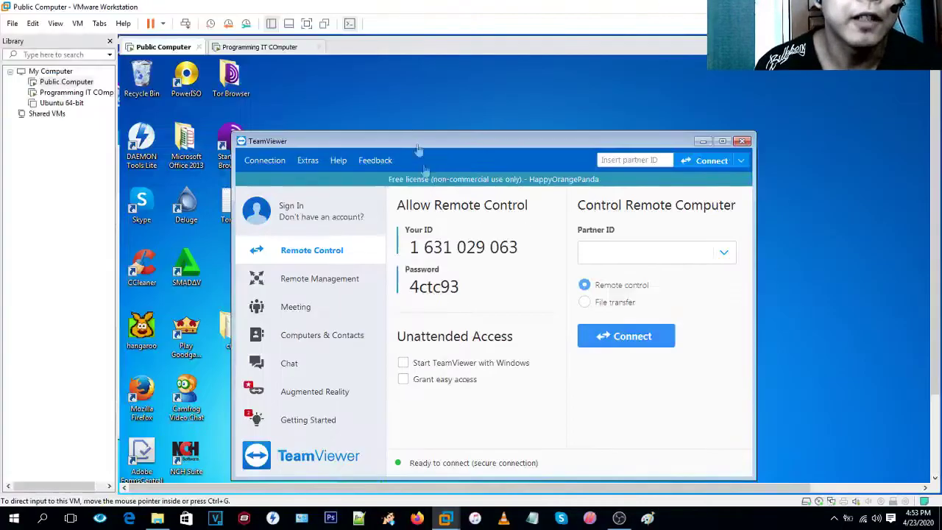
click(612, 257)
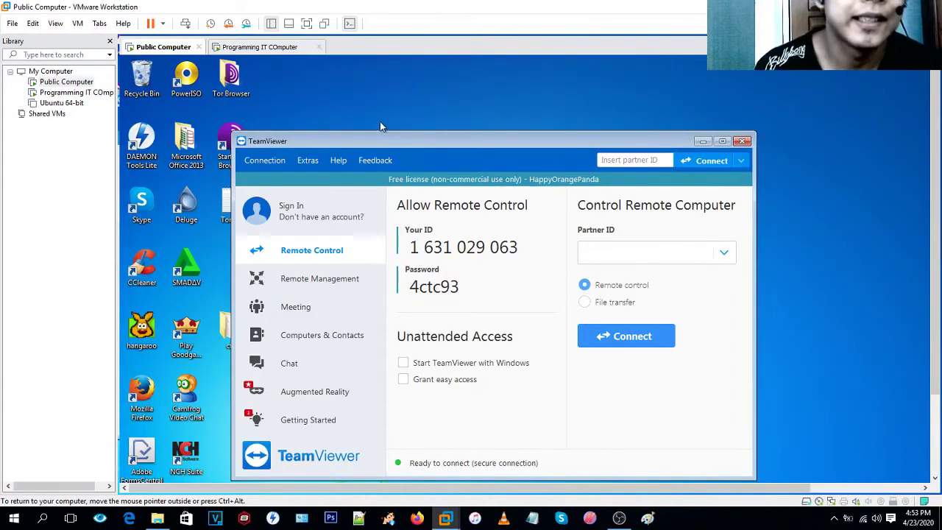
click(259, 49)
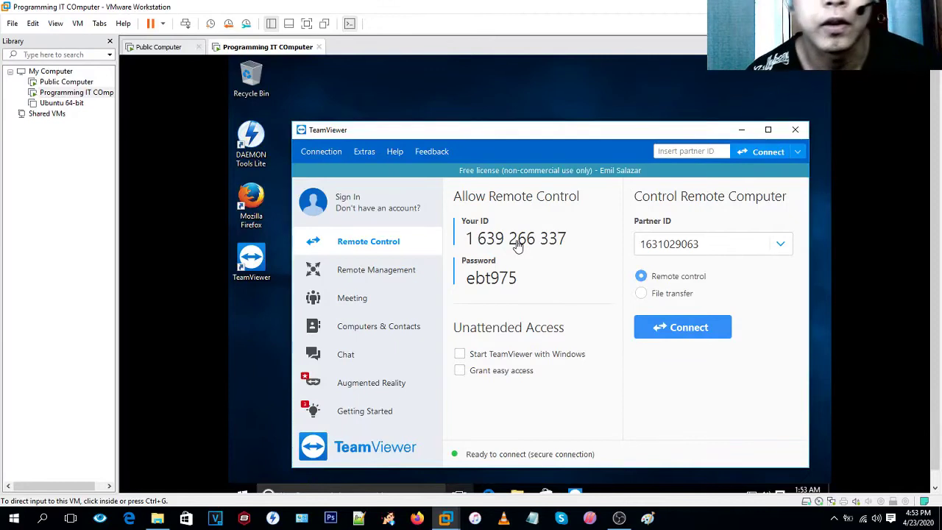
- Begin typing the Programming IT Computer's TeamViewer ID into Partner ID, checking digits on that VM
click(158, 47)
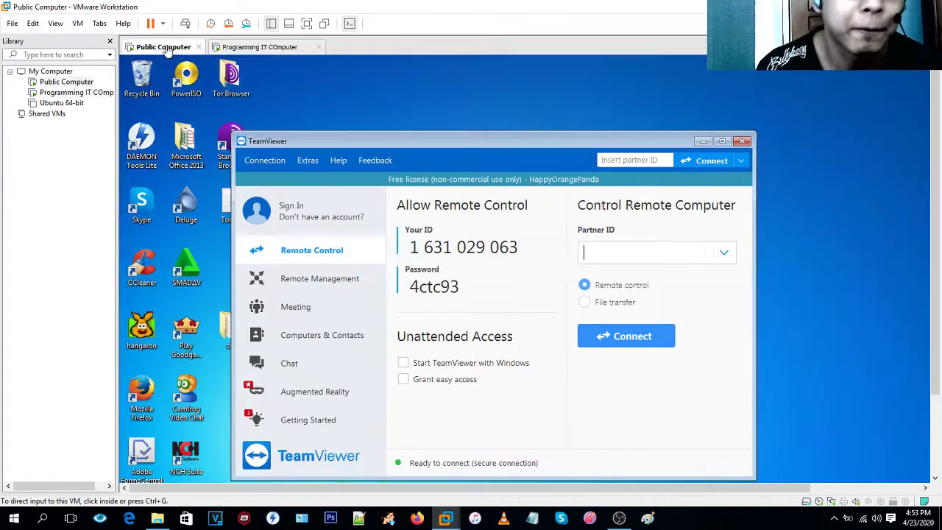
click(602, 253)
text(163)
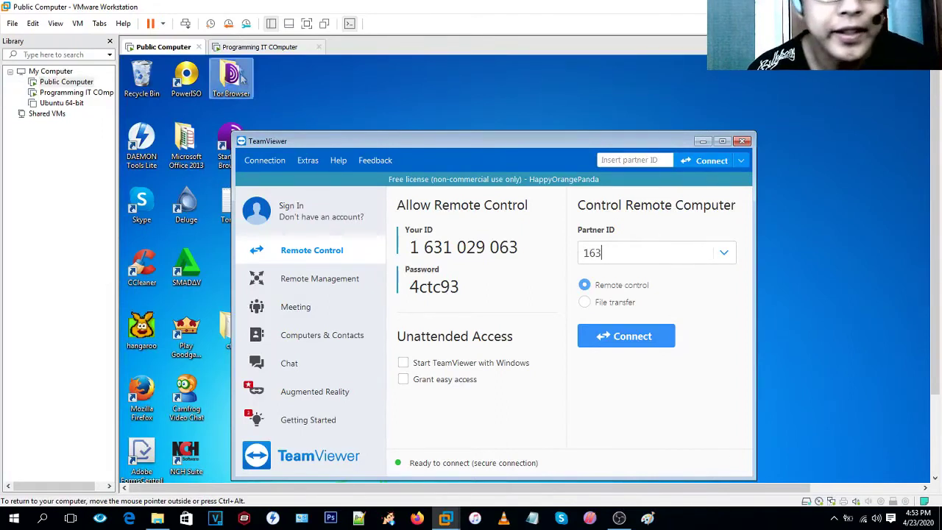
click(243, 47)
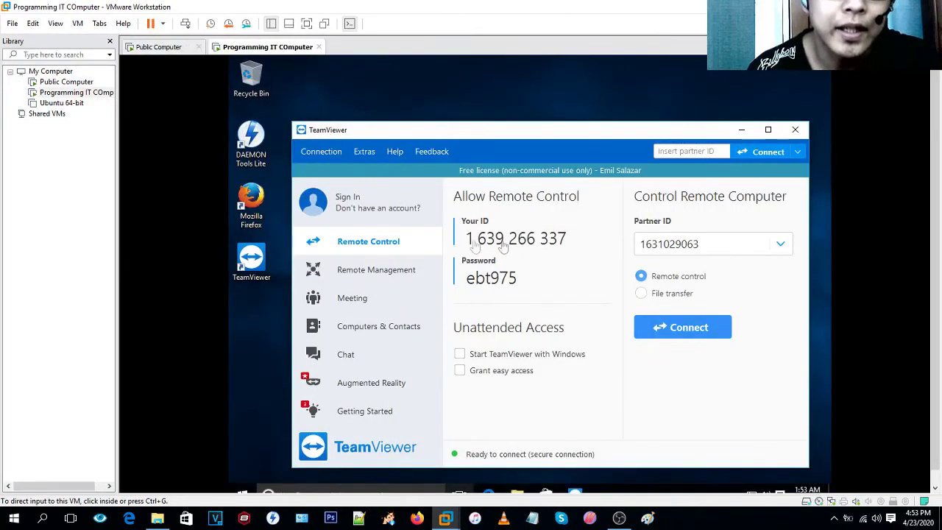
click(159, 47)
click(639, 274)
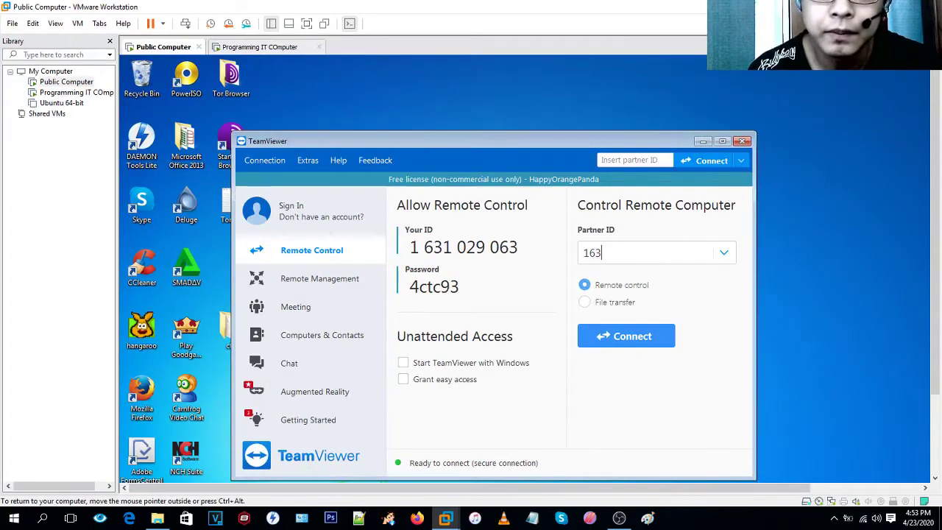
text(9)
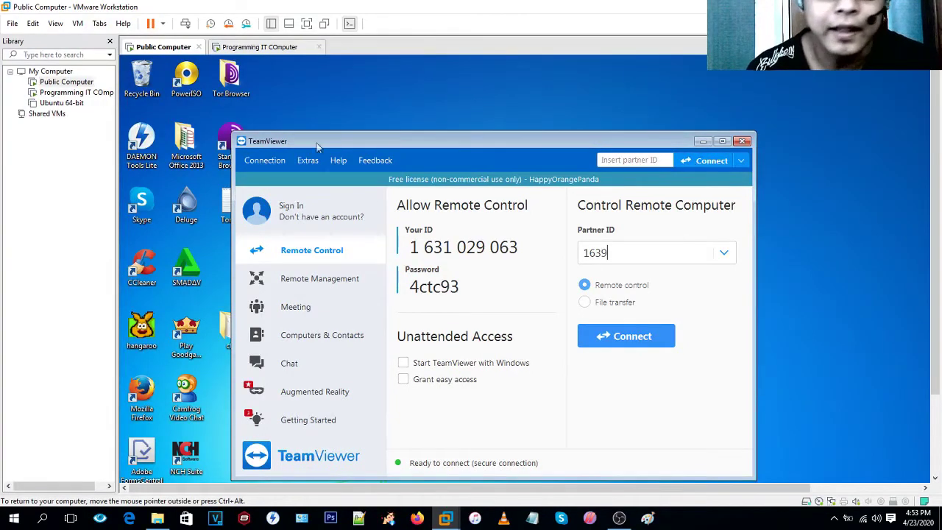
click(261, 47)
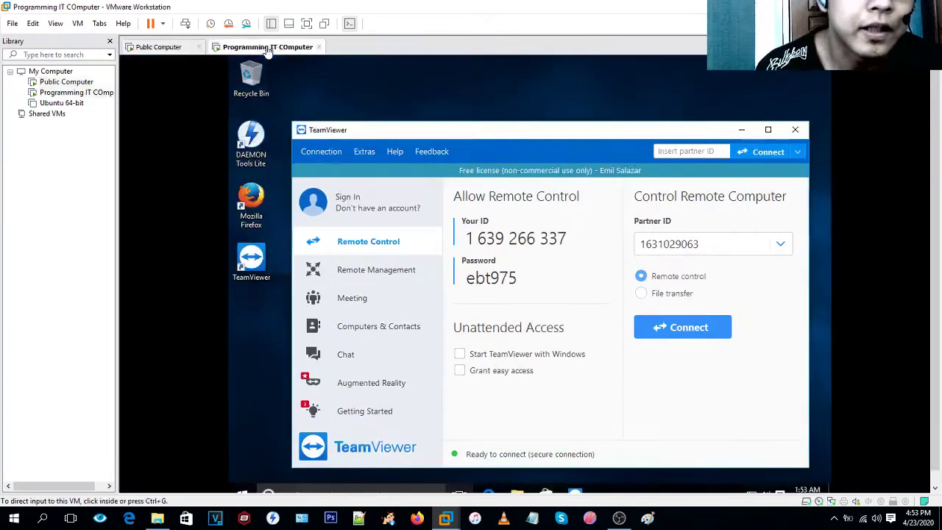
click(158, 47)
click(615, 254)
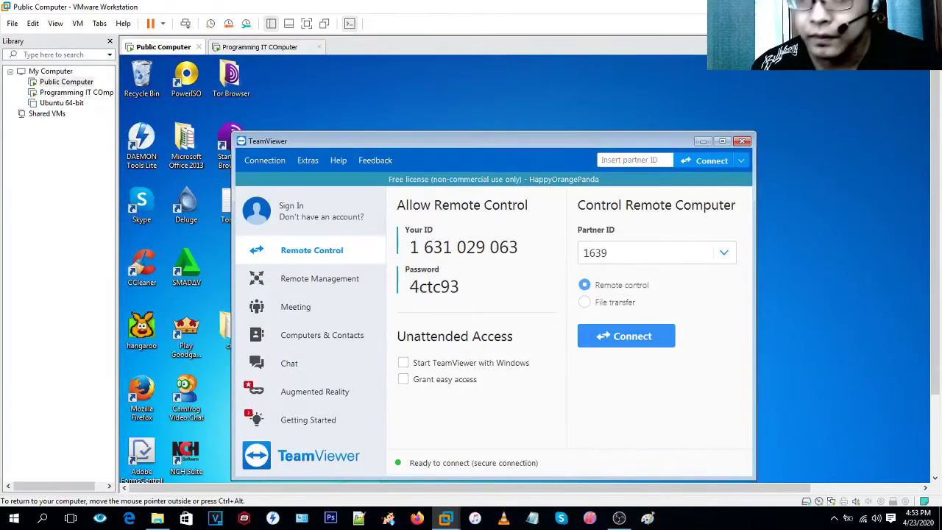
- Finish the partner ID and verify it against the ID shown on the Programming IT Computer
click(265, 47)
click(158, 47)
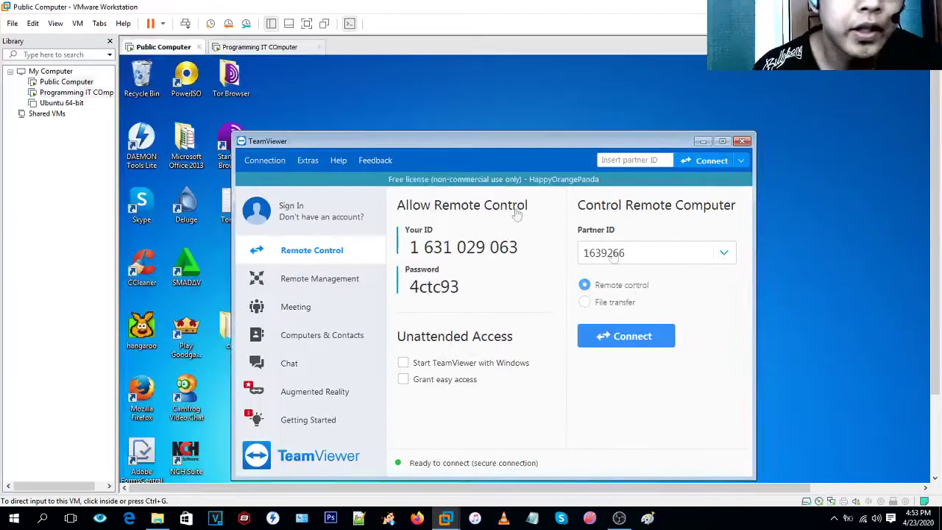
click(626, 253)
text(337)
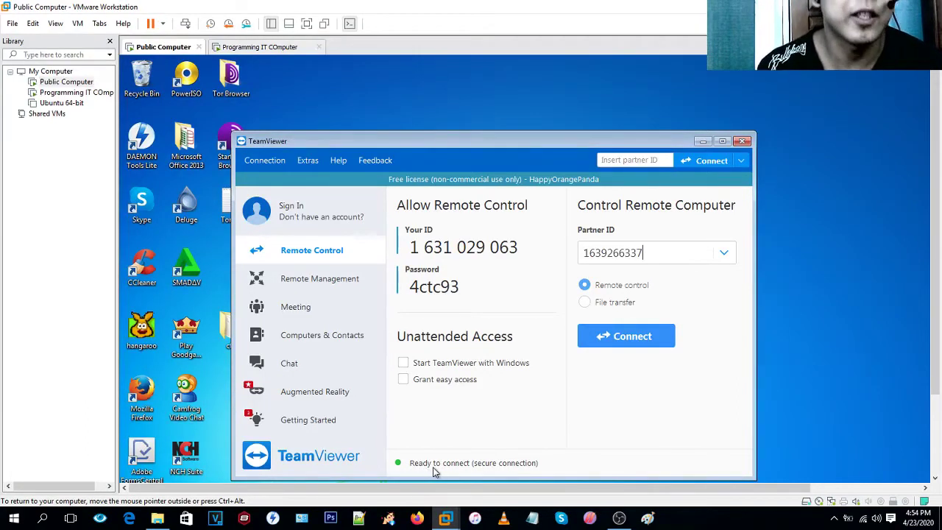
click(263, 46)
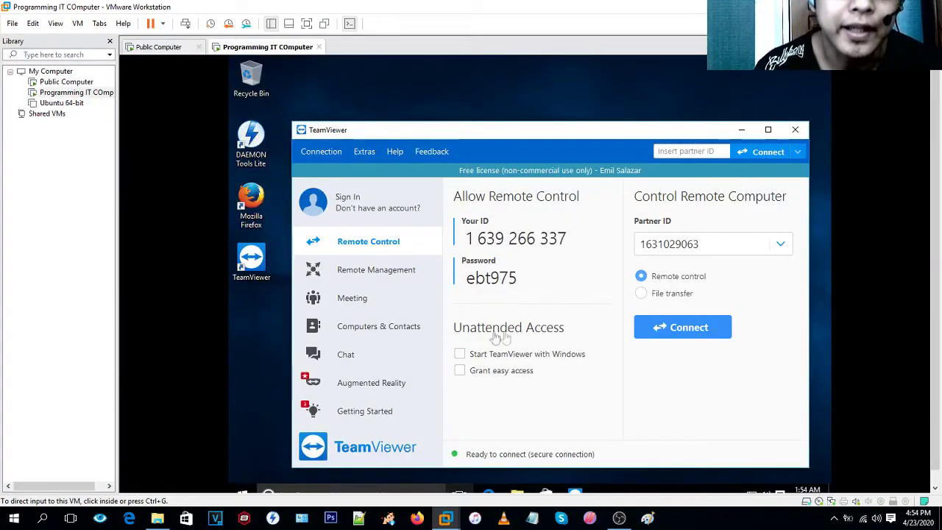
click(165, 47)
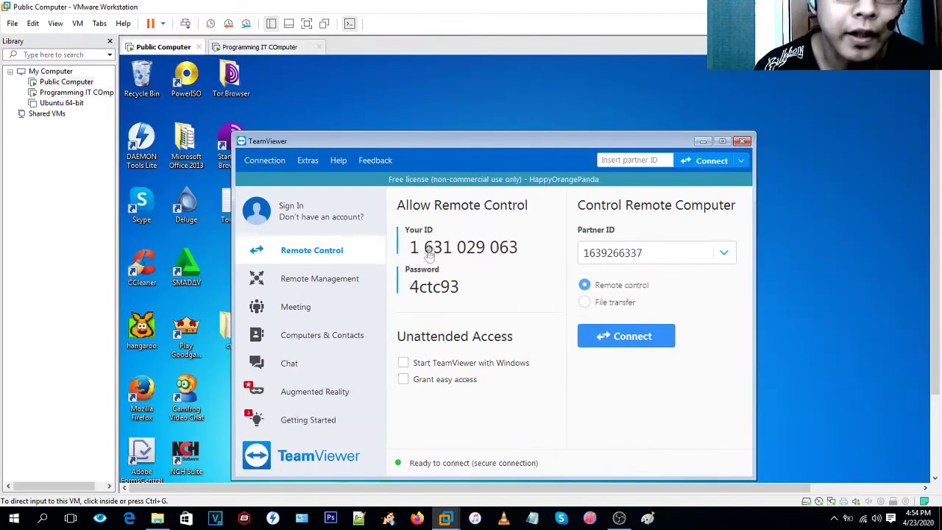
click(265, 47)
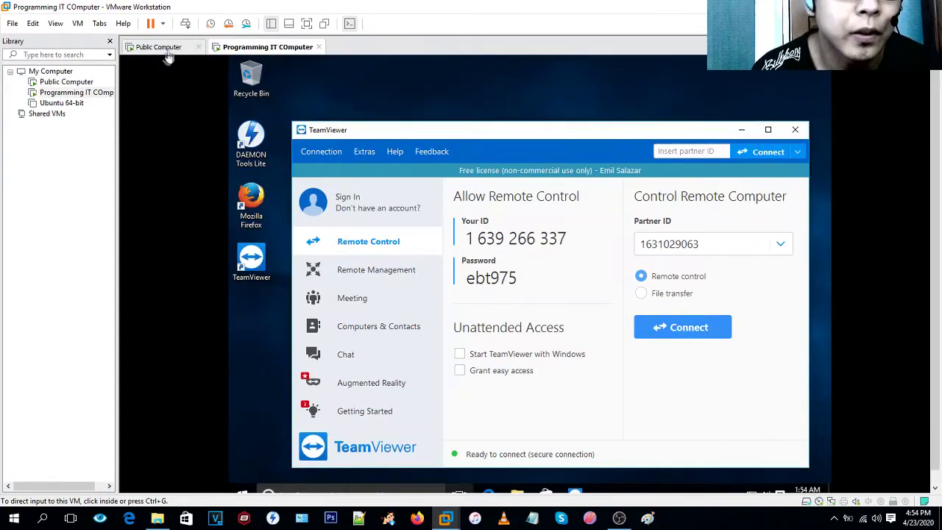
click(158, 47)
click(261, 47)
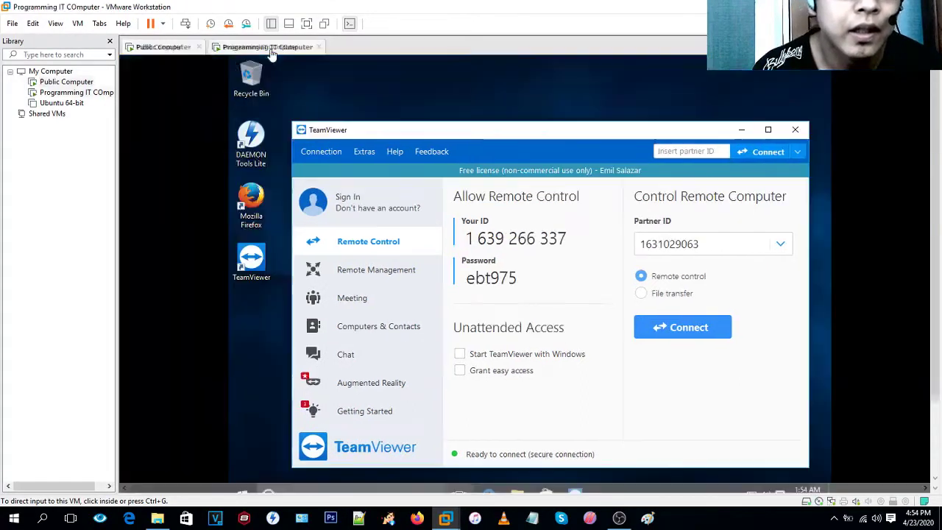
click(156, 47)
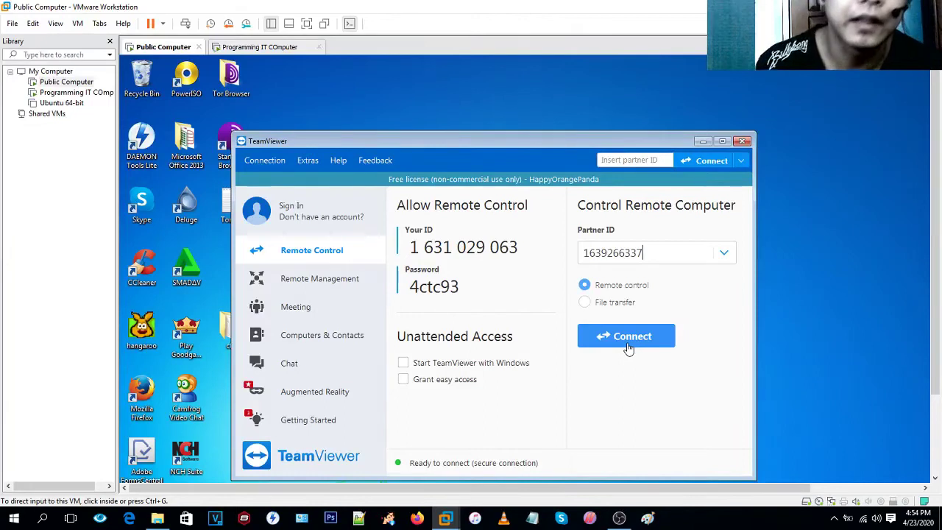
- Choose File transfer as the connection mode and connect to the entered partner ID
click(586, 304)
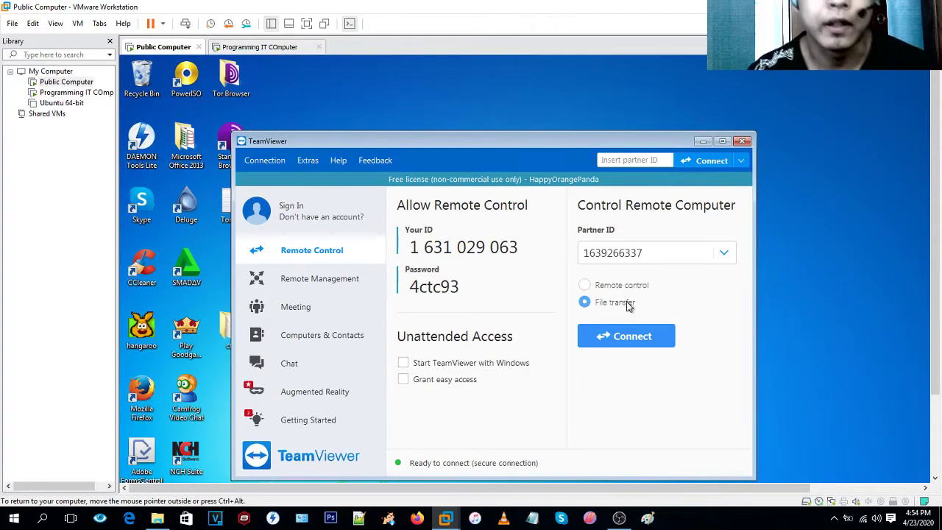
click(602, 290)
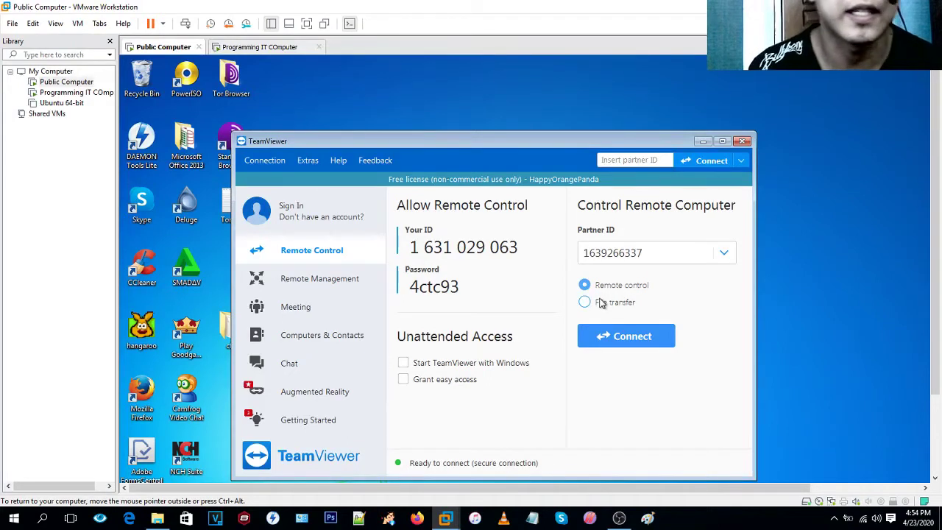
click(623, 309)
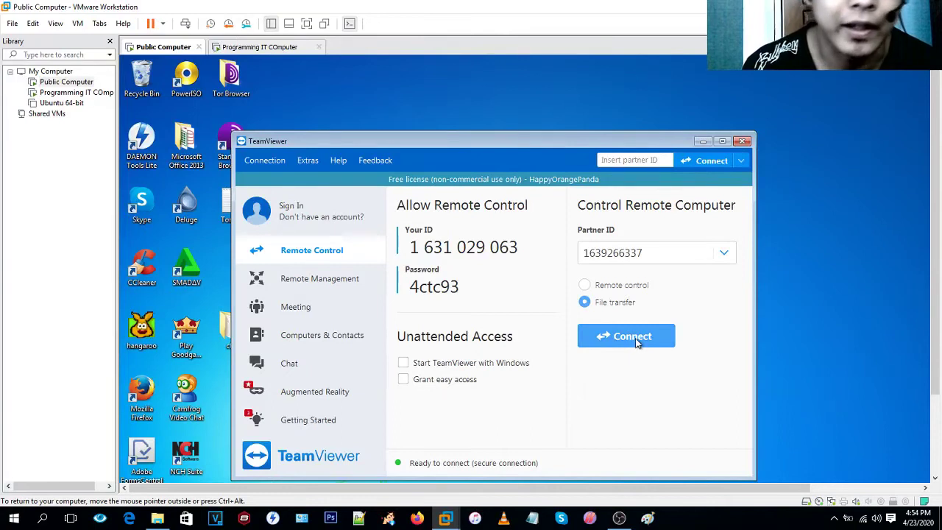
click(638, 341)
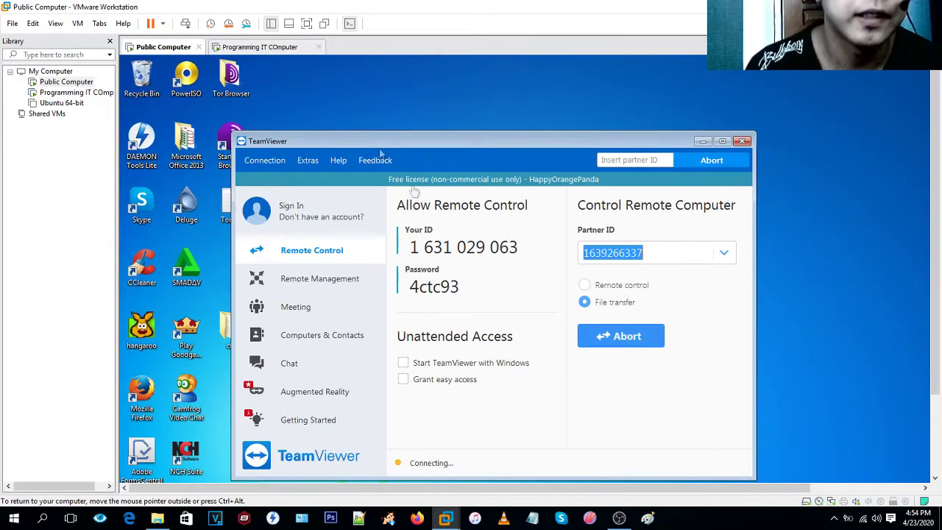
- Log on with the password displayed on the Programming IT Computer, correcting a mistyped character
click(265, 48)
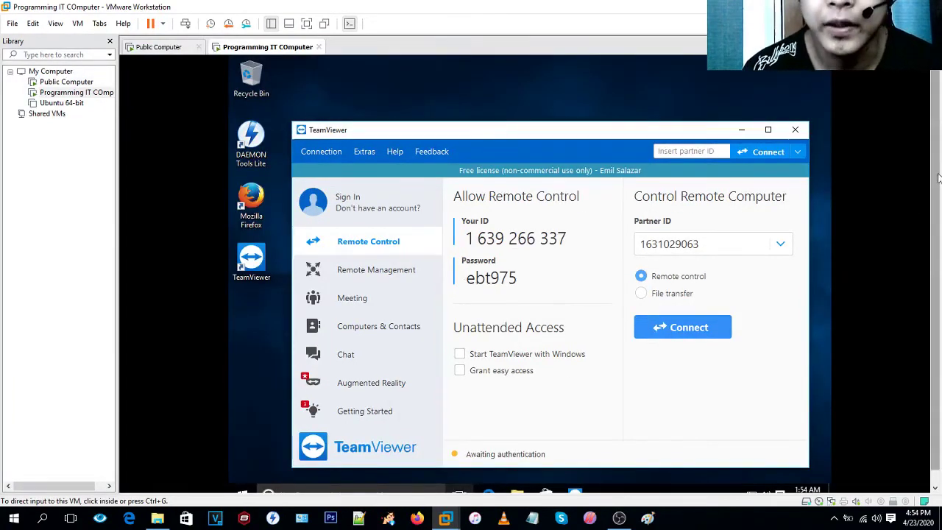
scroll(929, 231, down, 1)
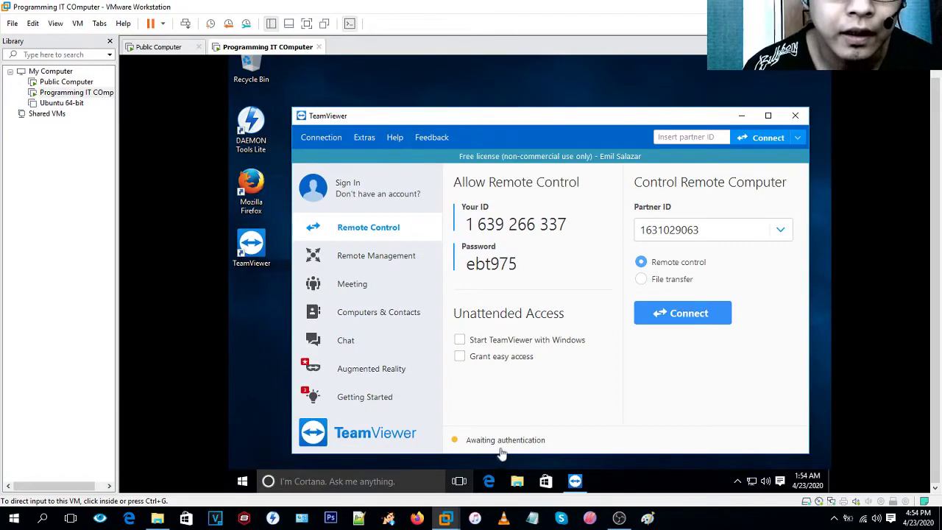
click(158, 46)
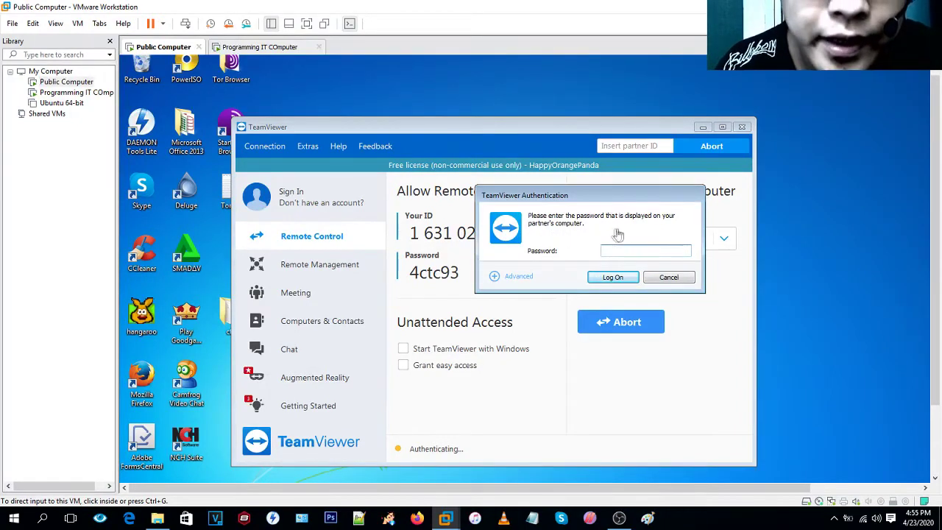
click(255, 47)
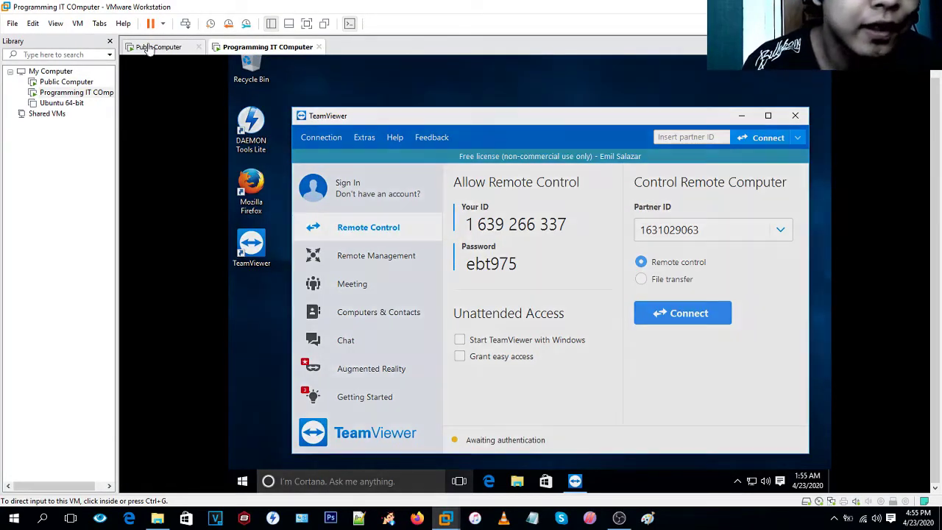
click(132, 46)
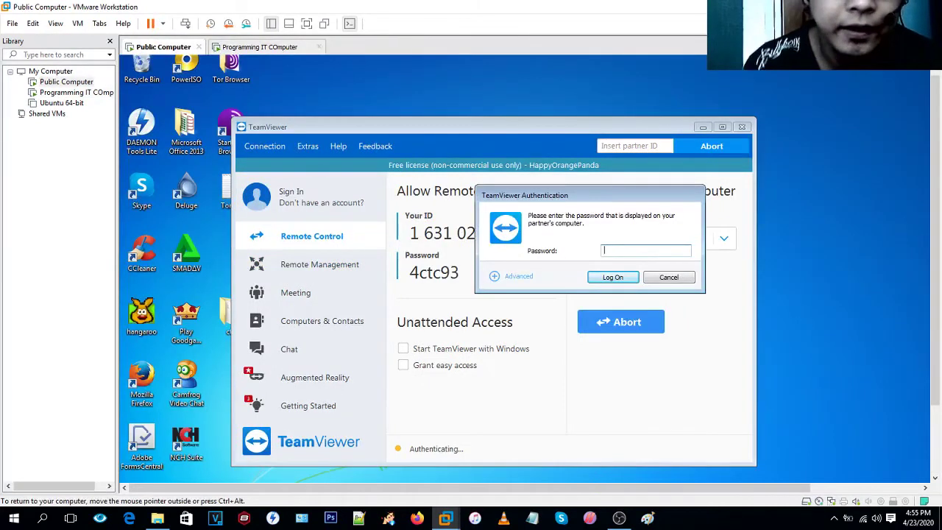
key(BackSpace)
key(BackSpace)
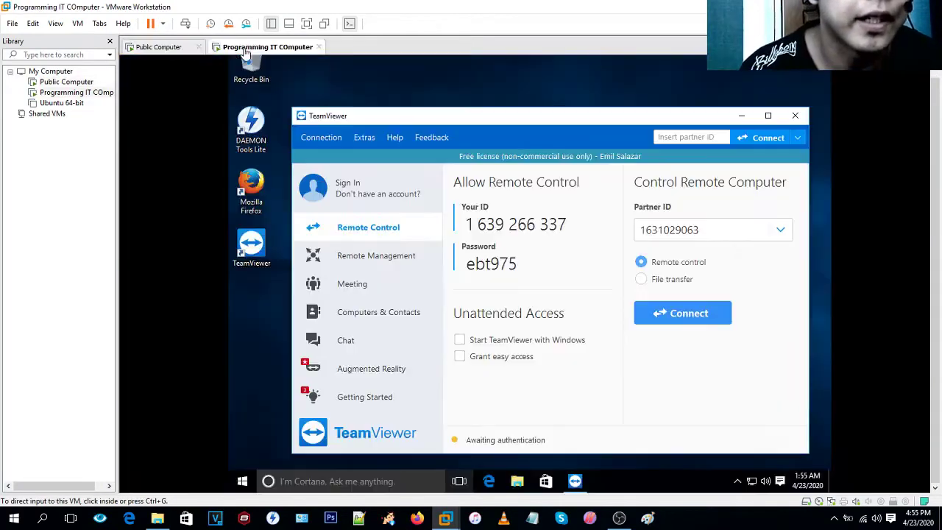
click(248, 49)
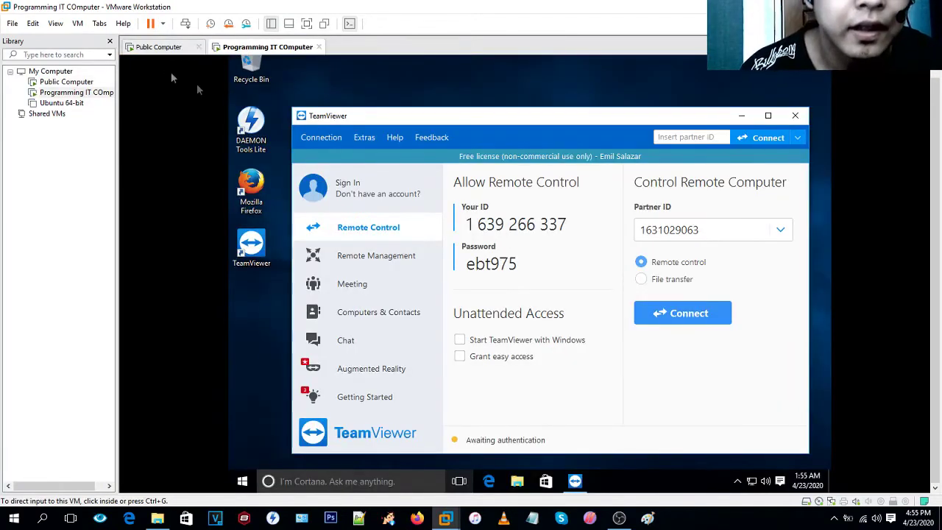
click(158, 46)
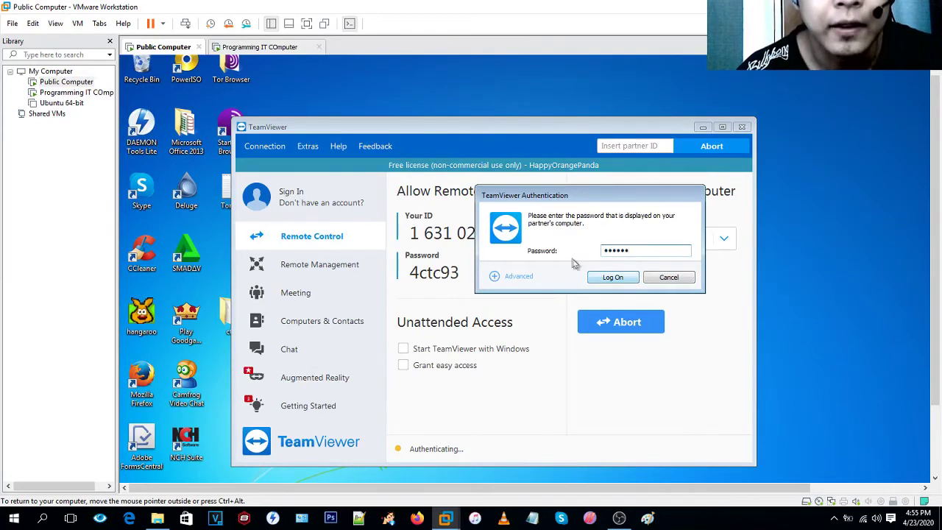
click(608, 278)
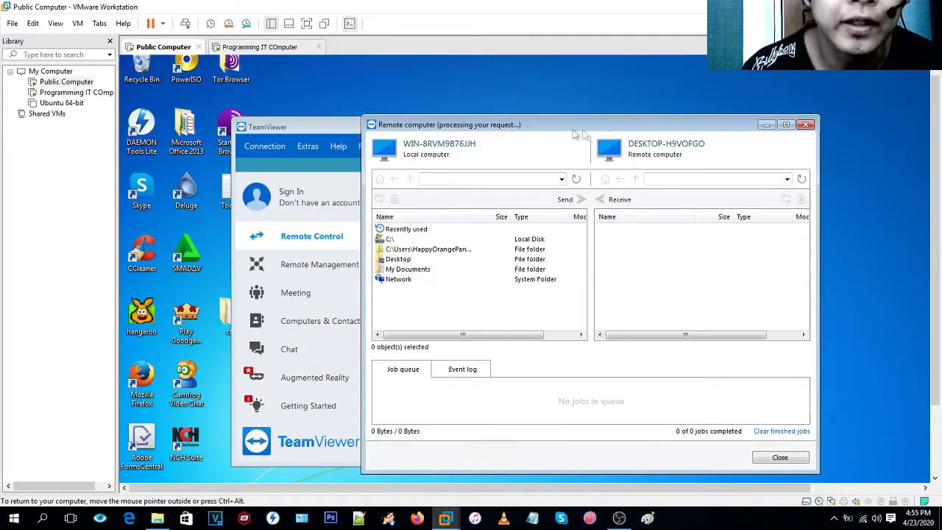
- Browse the local Desktop and the remote user's home folder, then close the file transfer
drag(585, 135, 474, 95)
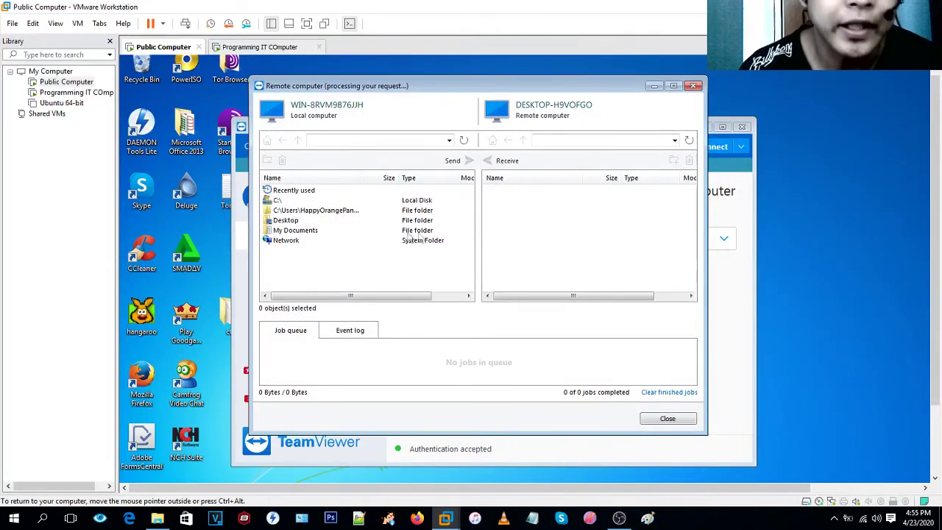
click(318, 221)
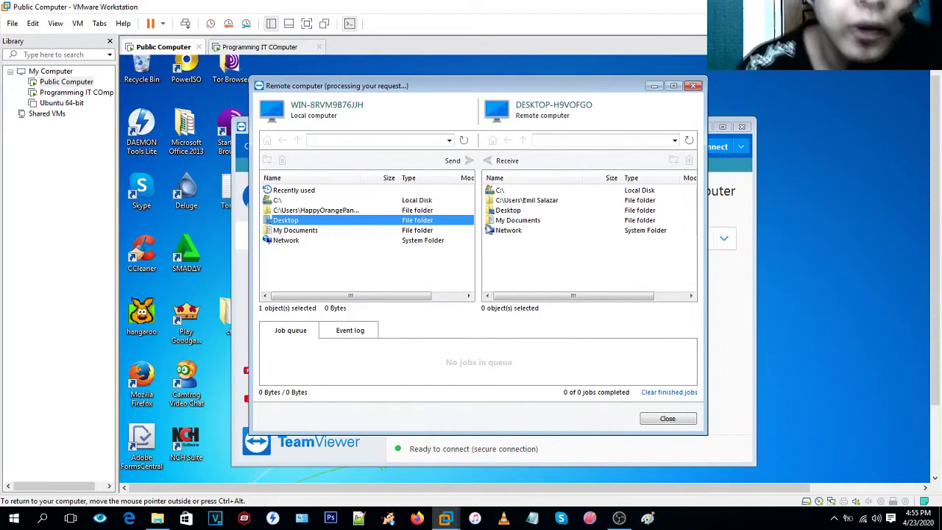
click(518, 200)
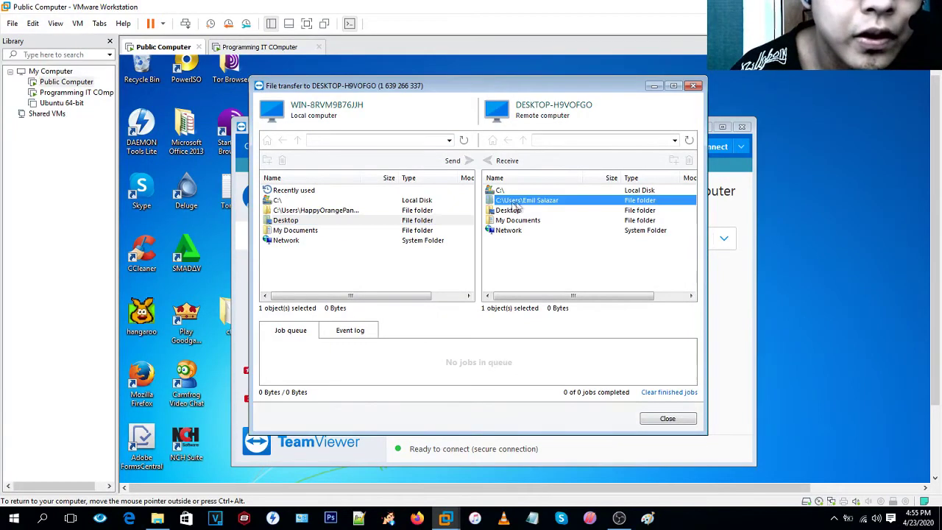
click(295, 47)
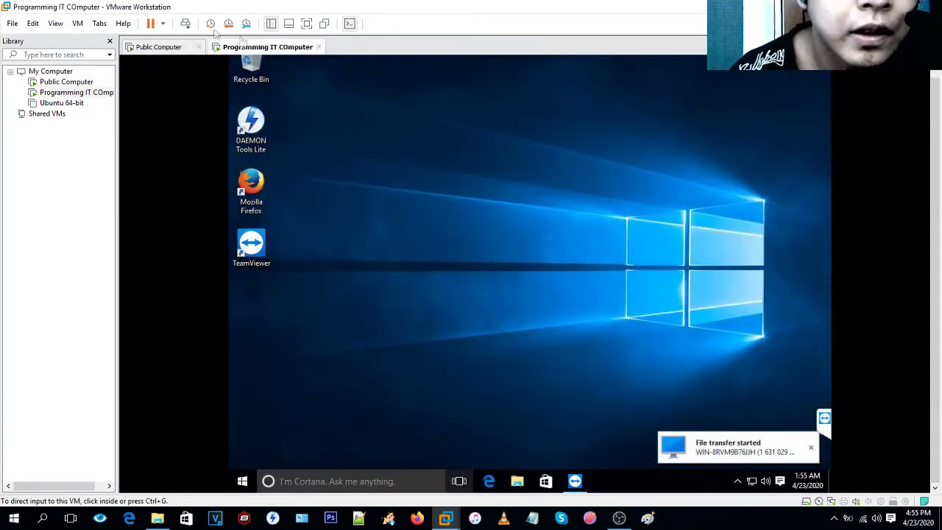
click(169, 47)
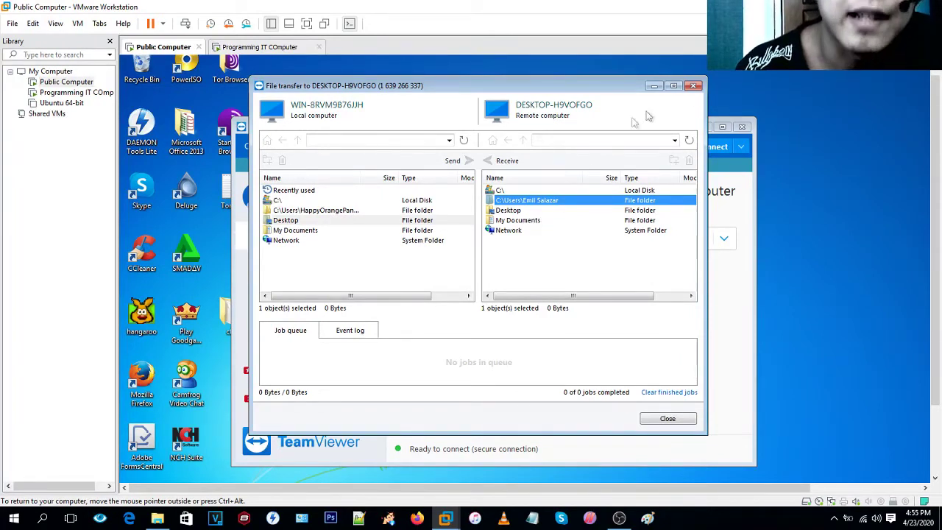
click(696, 86)
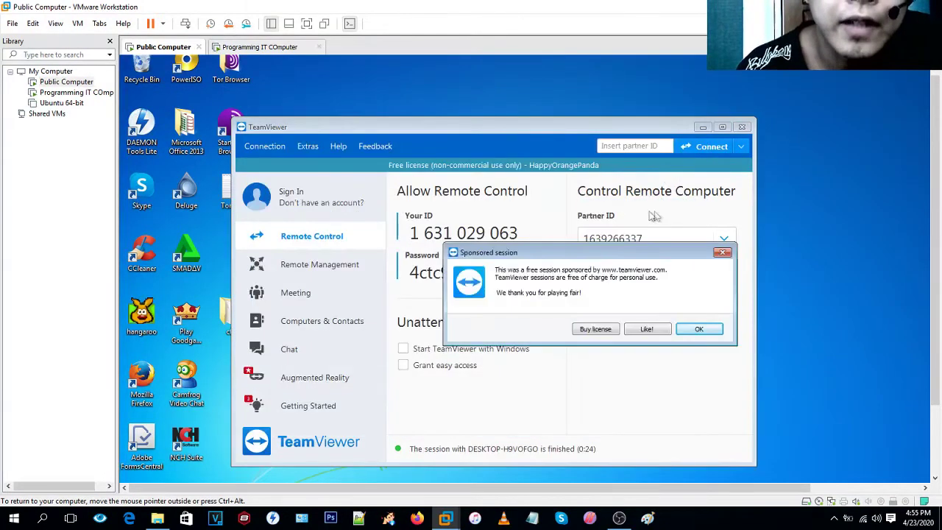
- Dismiss the sponsored session notice, pick Remote control, and connect to the same partner
click(722, 253)
click(584, 271)
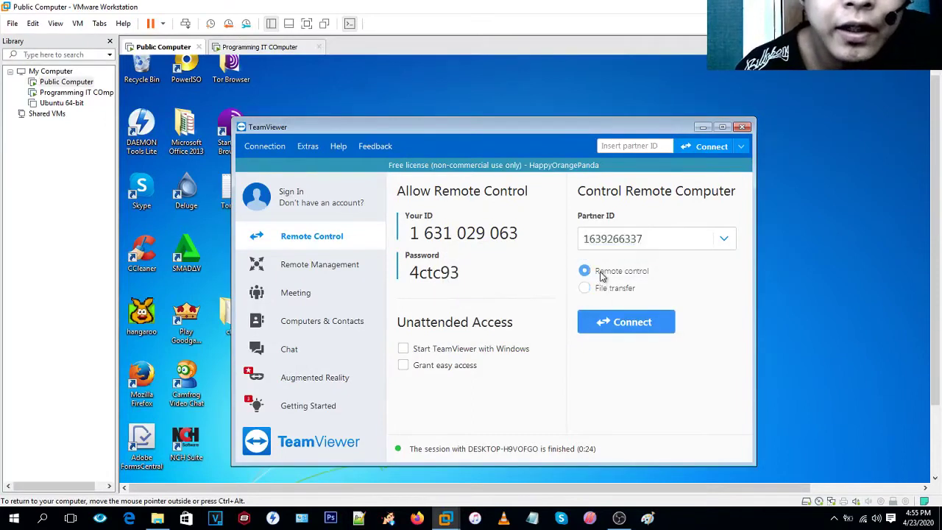
click(618, 323)
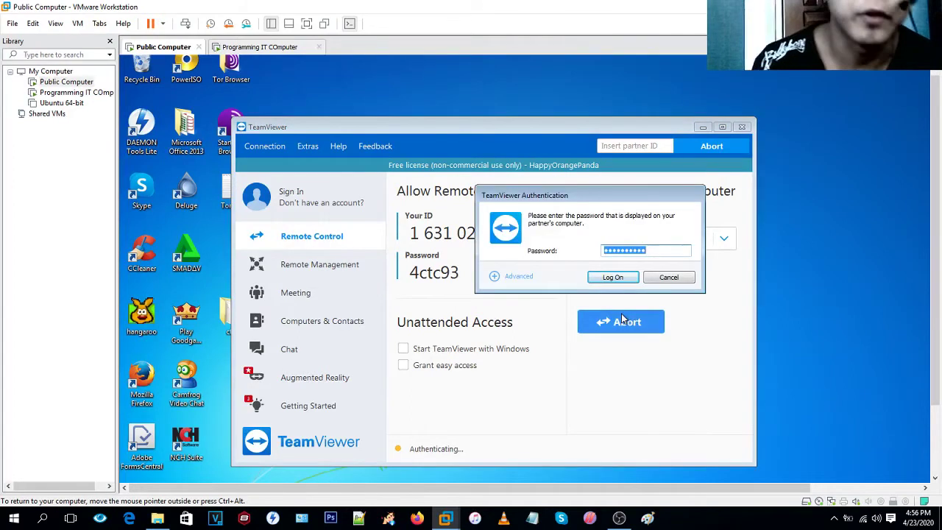
- Dismiss the partner's sponsored notice and log on with the password it displays
click(230, 48)
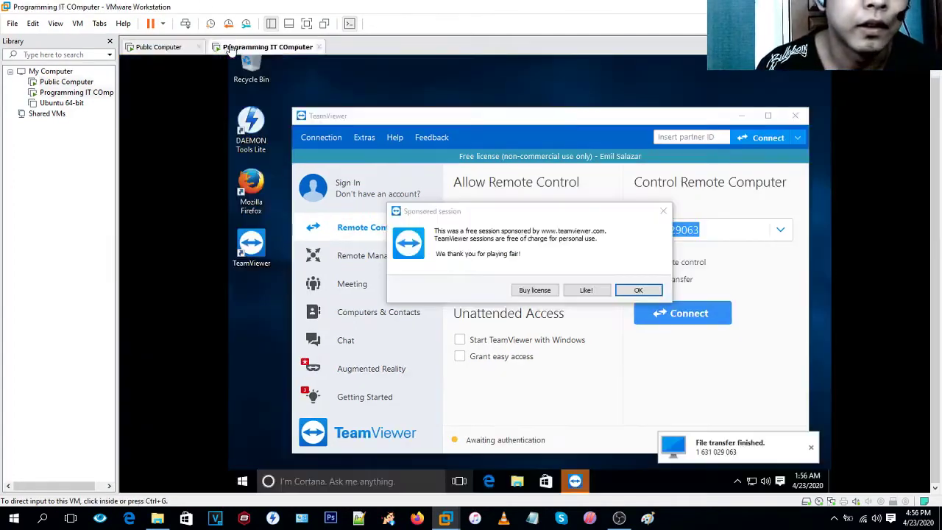
click(664, 212)
click(162, 47)
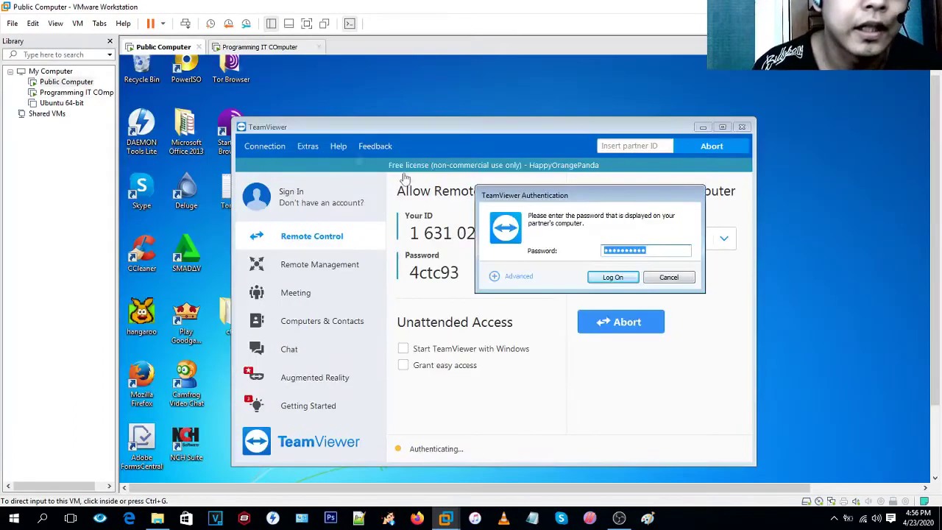
click(597, 253)
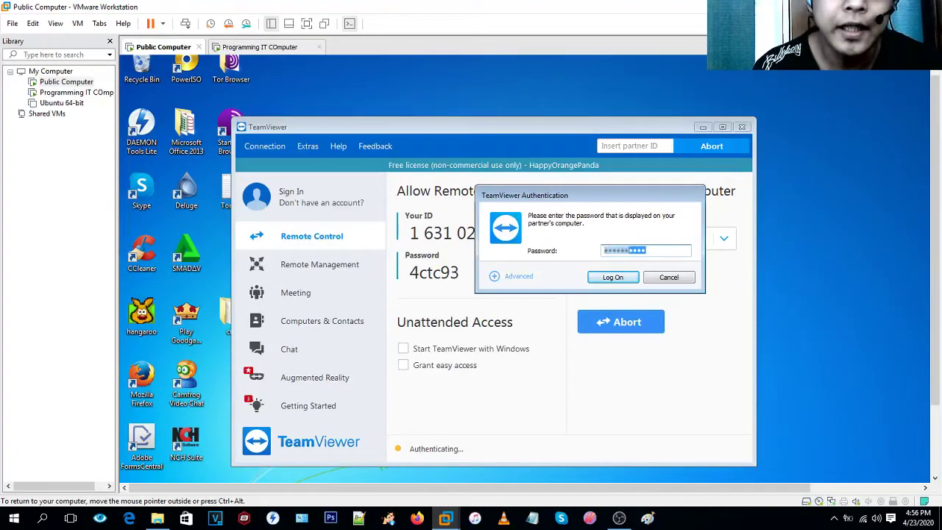
text(••)
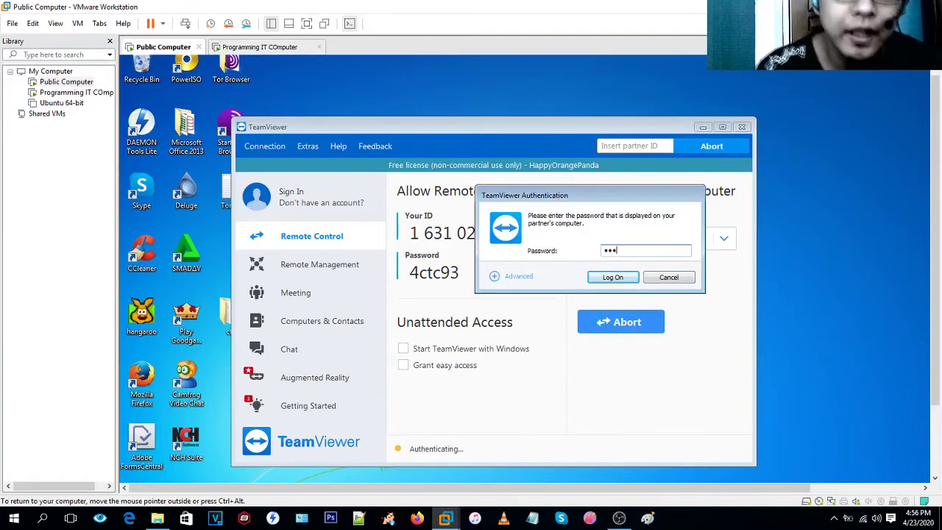
text(•)
click(228, 47)
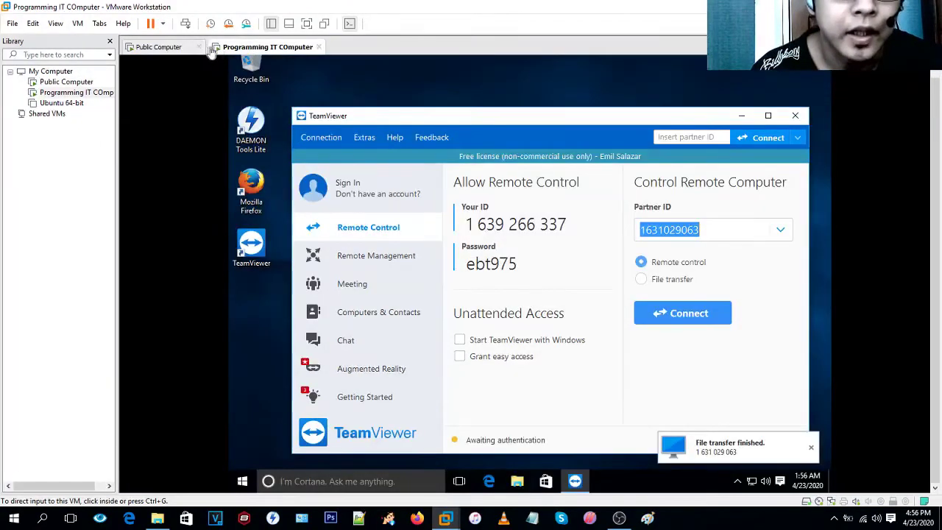
click(180, 47)
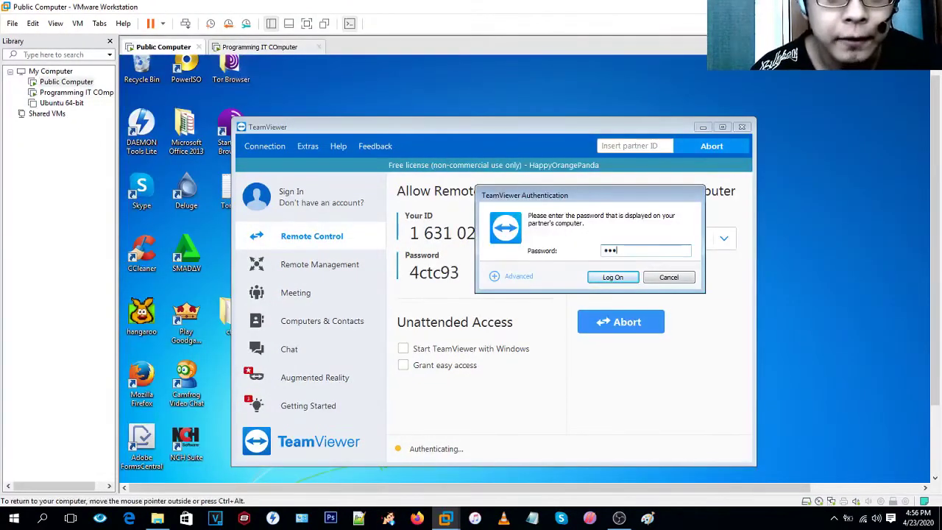
text(•)
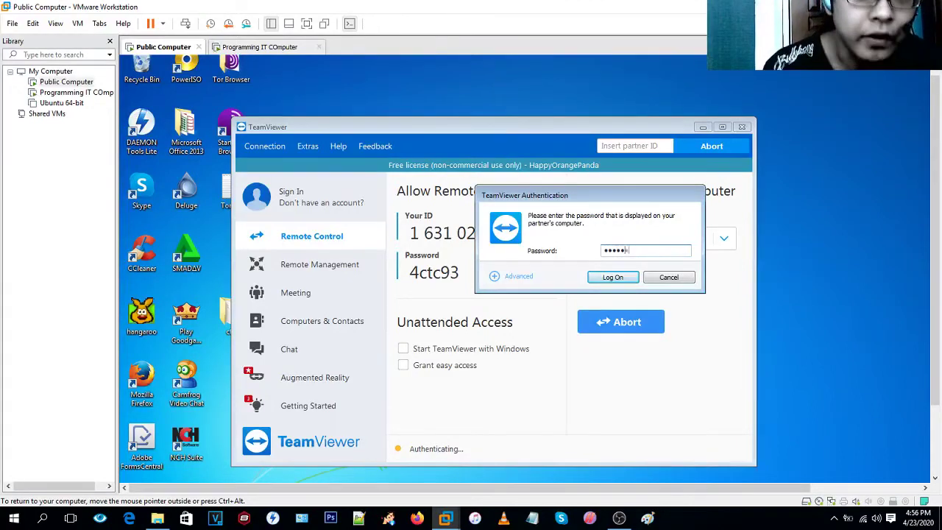
click(618, 277)
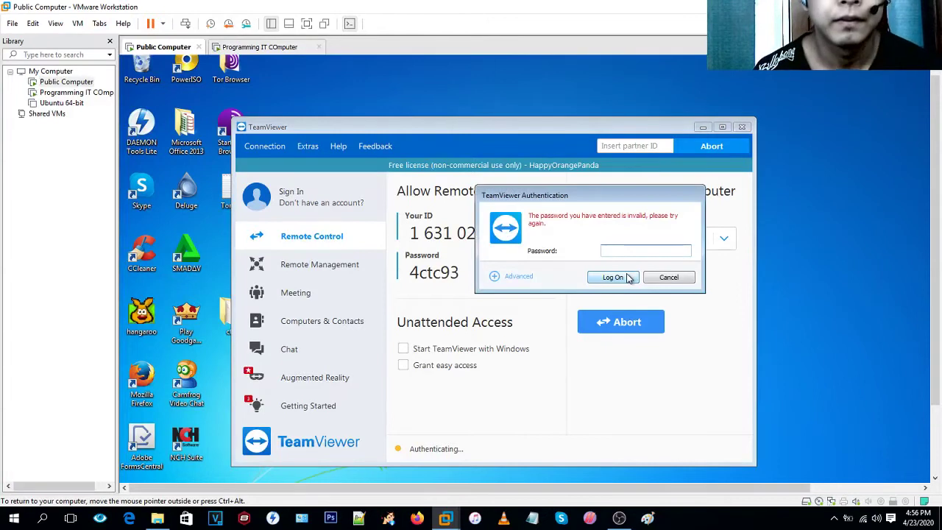
- After the invalid-password error, re-enter the partner's password and log on again
click(254, 46)
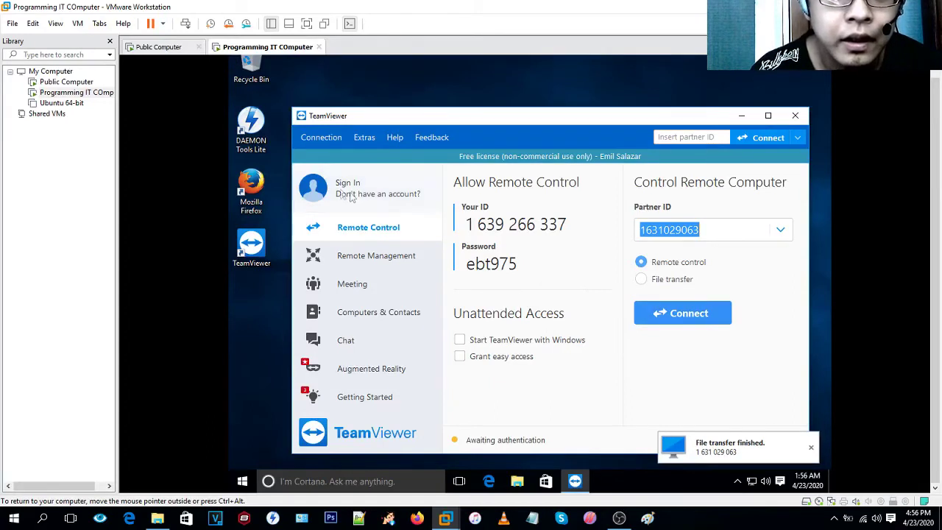
click(158, 46)
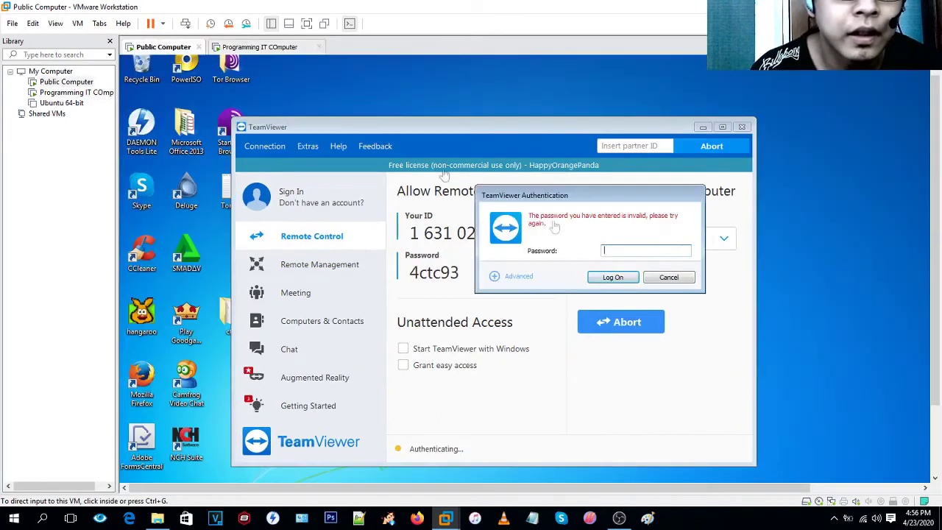
click(633, 254)
text(•)
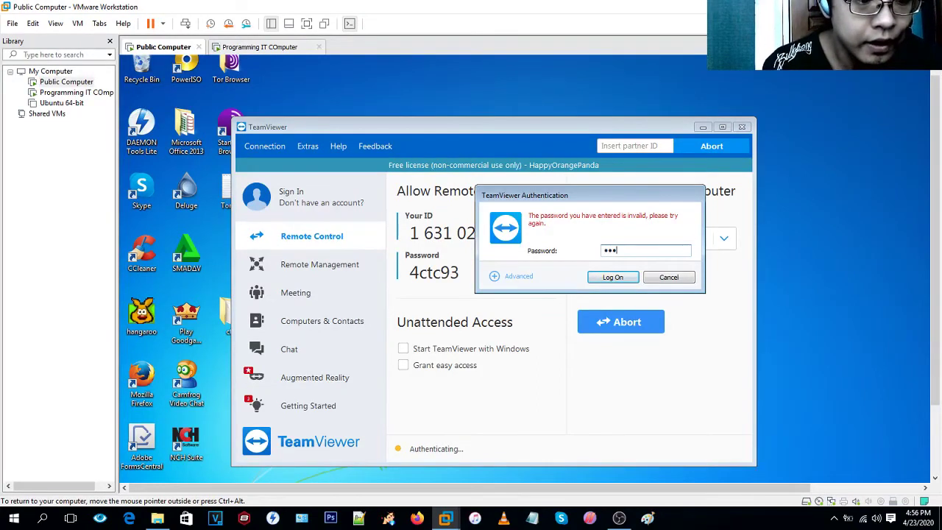
click(612, 278)
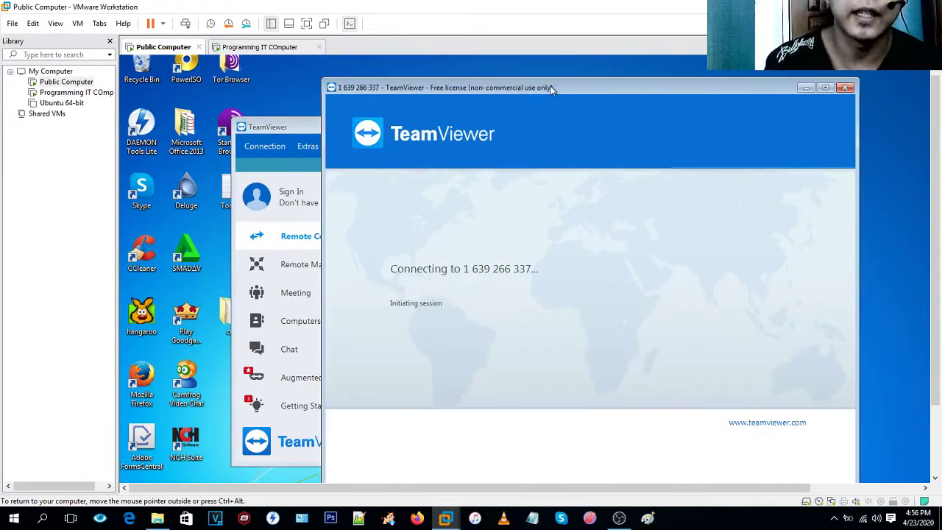
- Show the partner's Windows 10 desktop maximized with the VM in full screen
drag(552, 88, 483, 71)
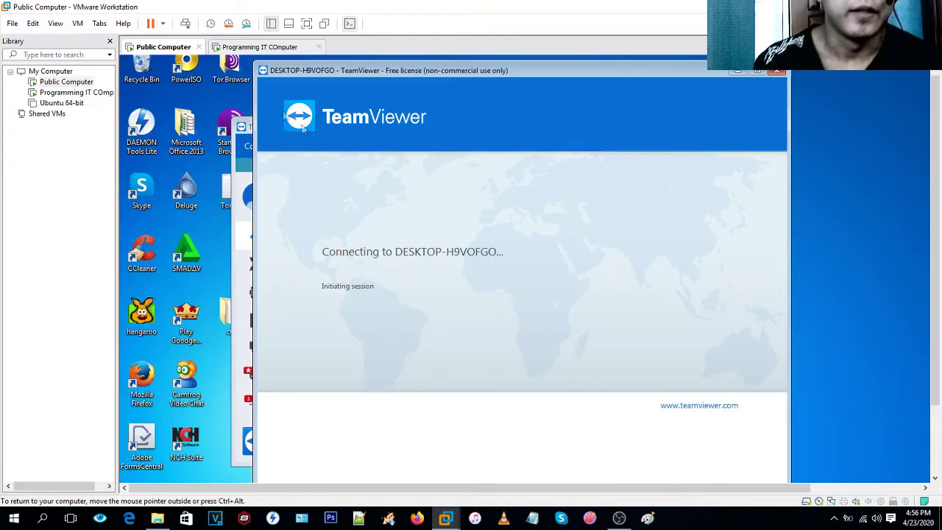
click(261, 48)
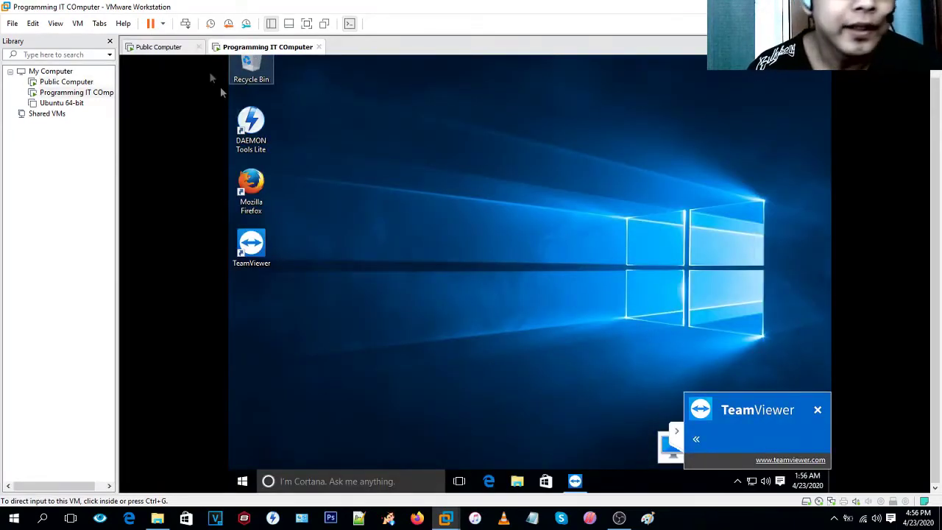
click(158, 47)
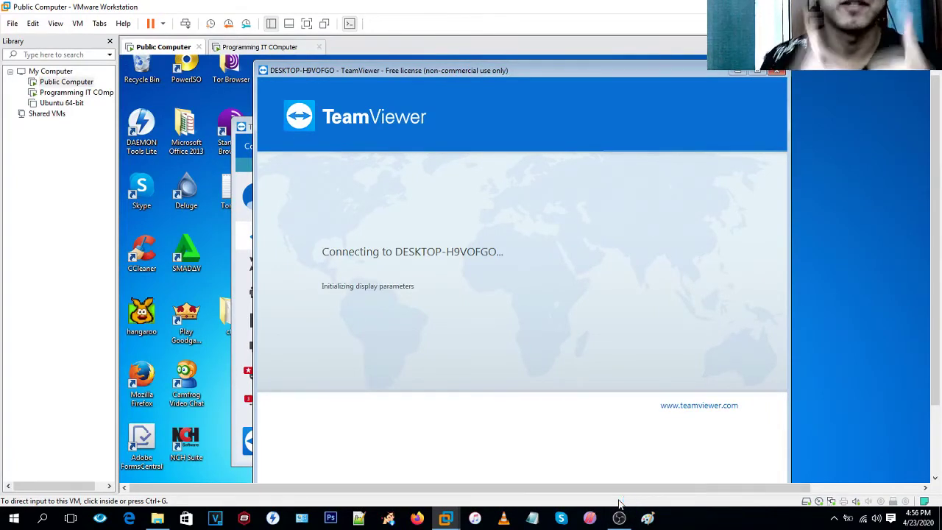
click(620, 519)
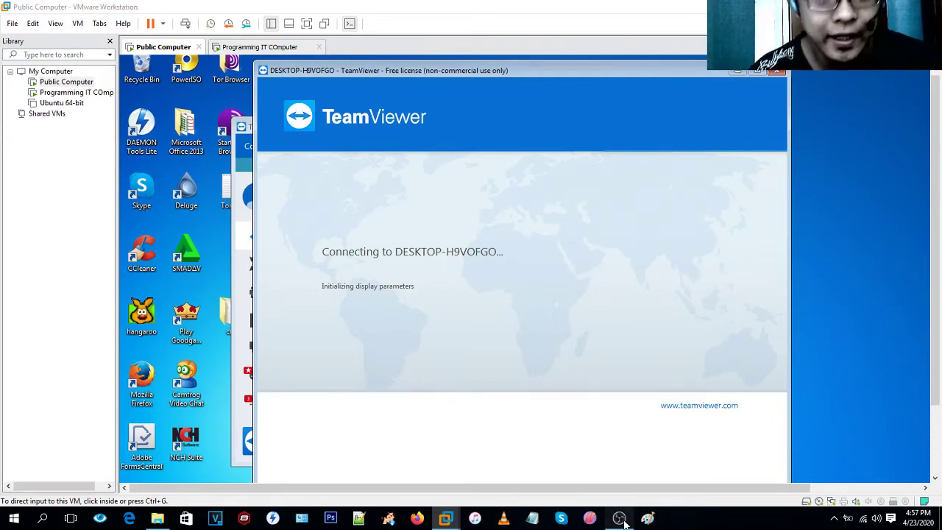
click(622, 520)
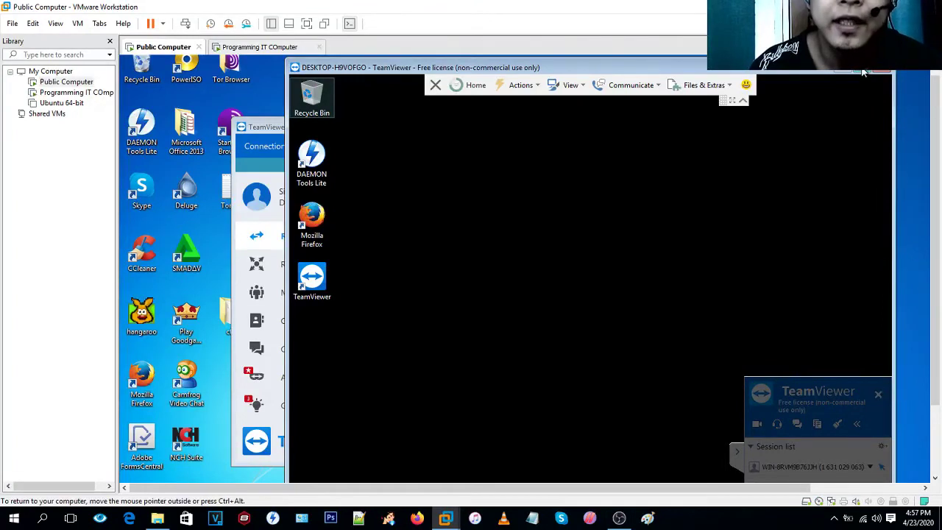
click(307, 24)
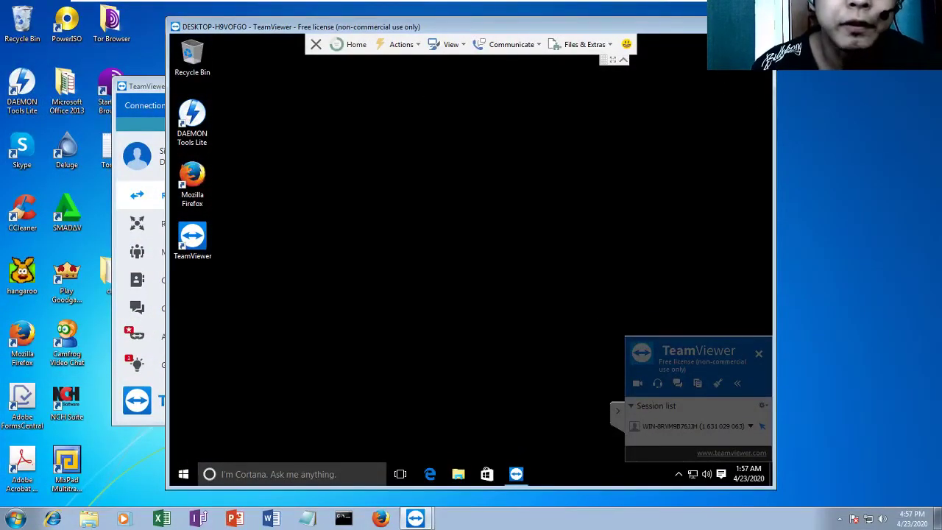
click(739, 26)
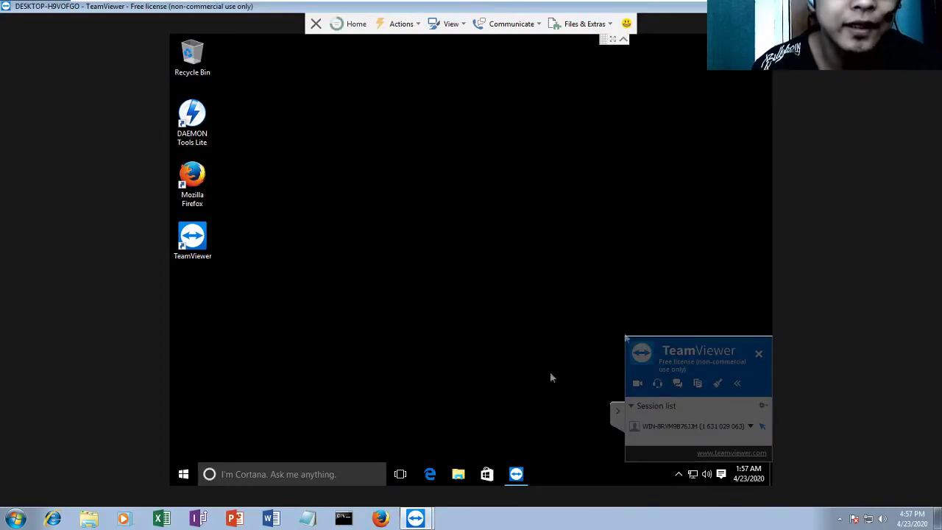
- End the remote-control session and start a new connection to the partner
click(759, 352)
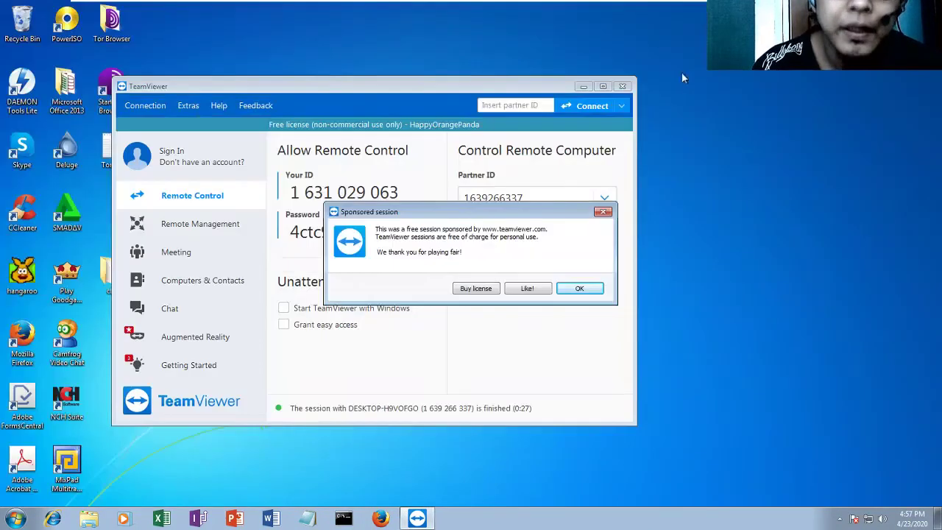
click(603, 215)
click(517, 287)
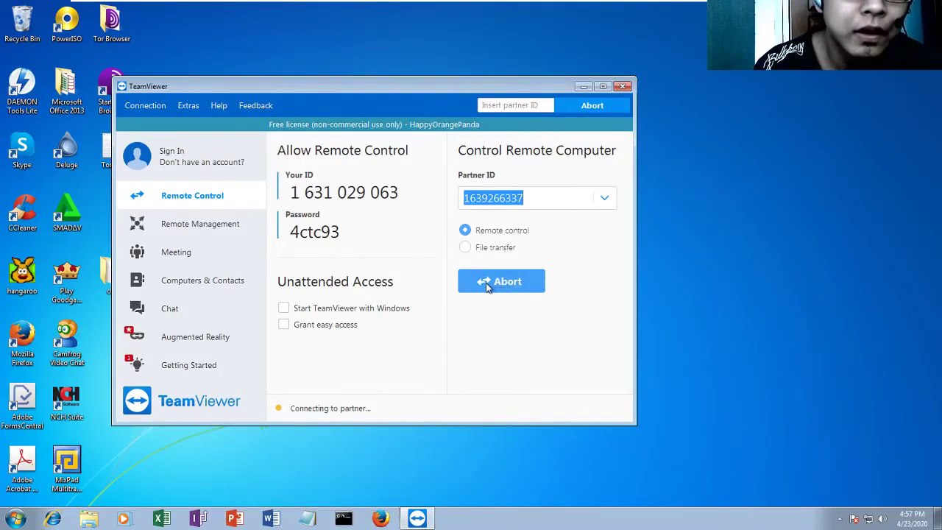
click(404, 13)
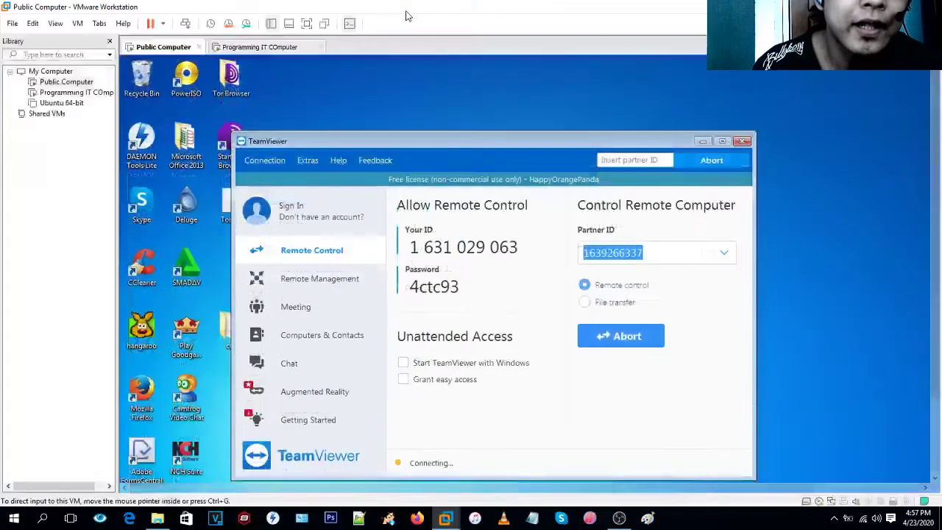
- Dismiss the partner's sponsored notice, then enter its displayed password and log on
click(239, 47)
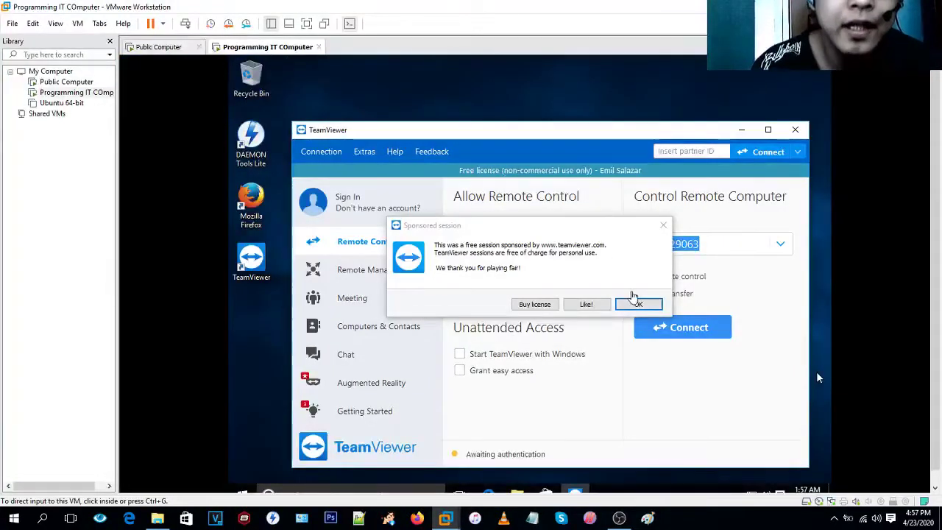
click(638, 304)
drag(702, 137, 726, 98)
click(163, 46)
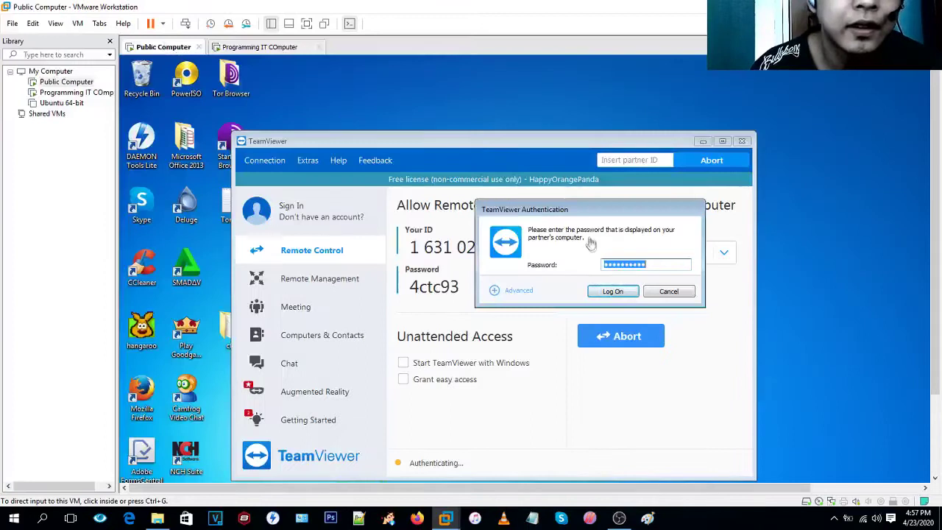
click(254, 49)
click(159, 47)
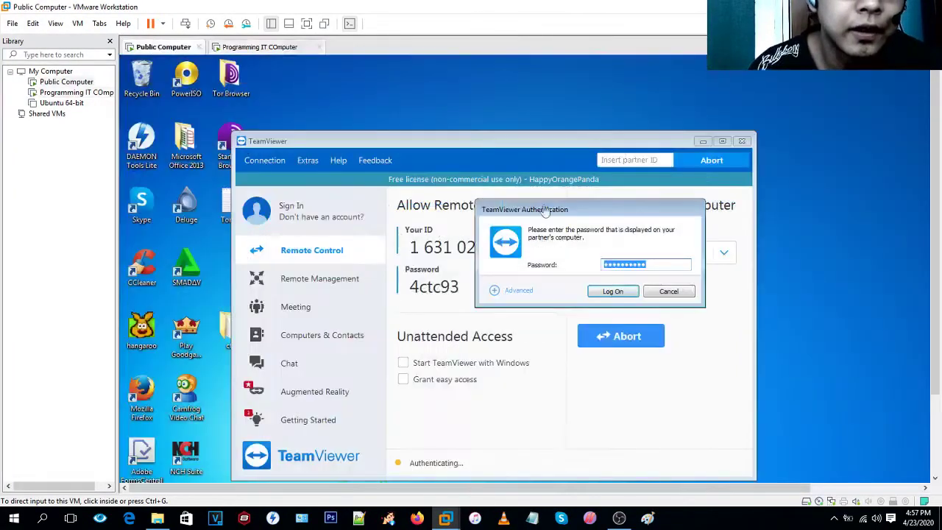
click(653, 254)
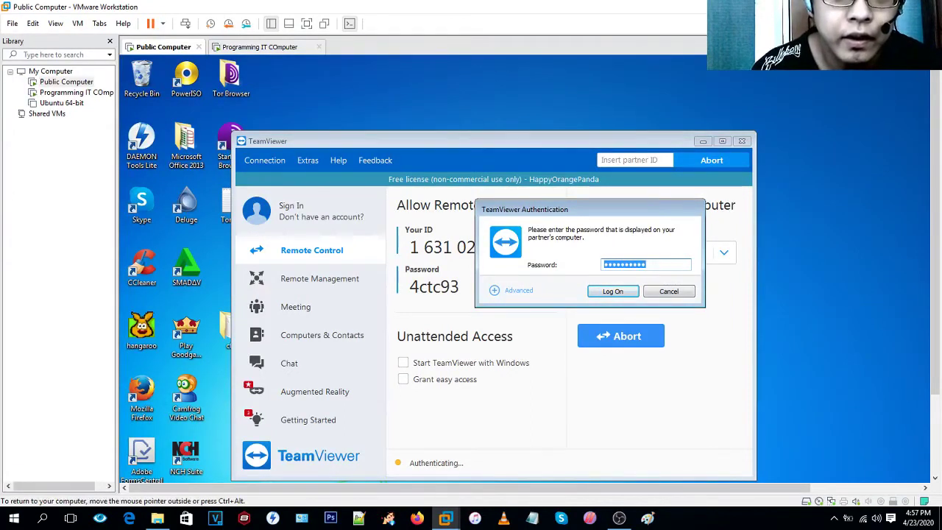
text(a)
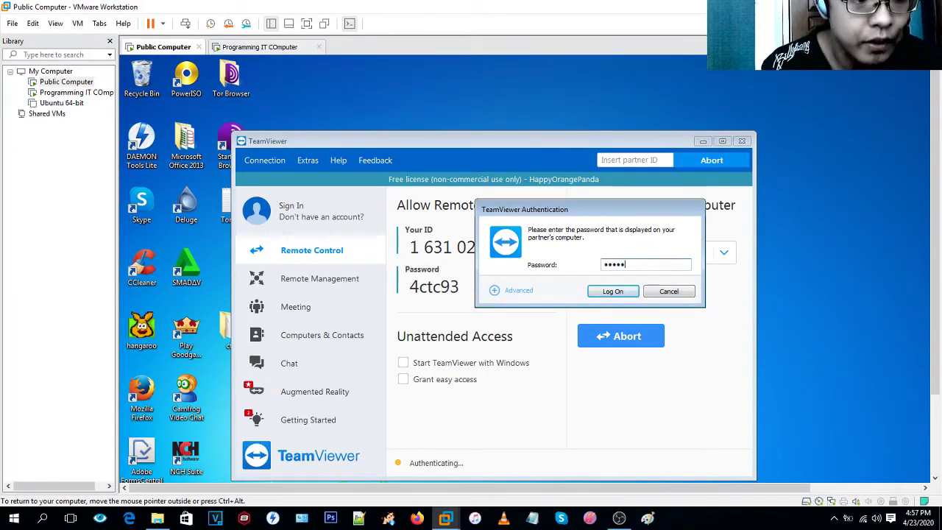
text(3)
click(626, 295)
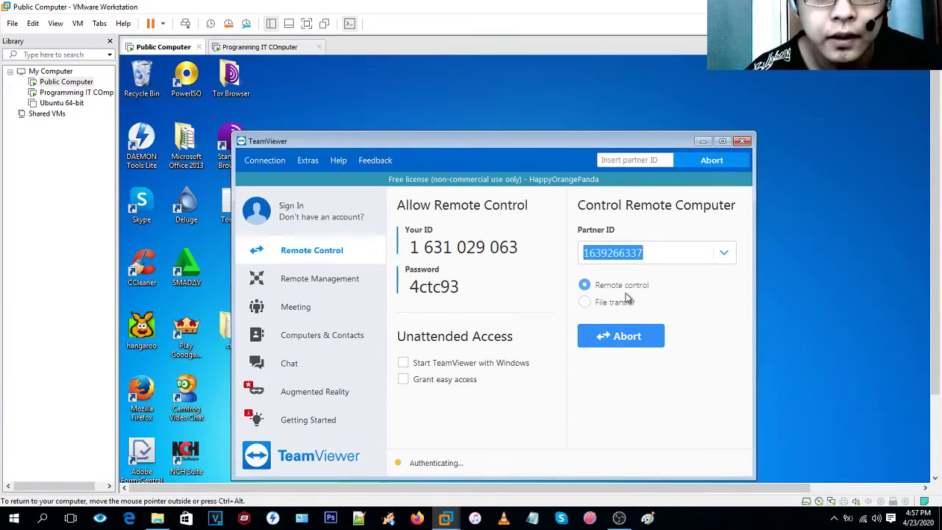
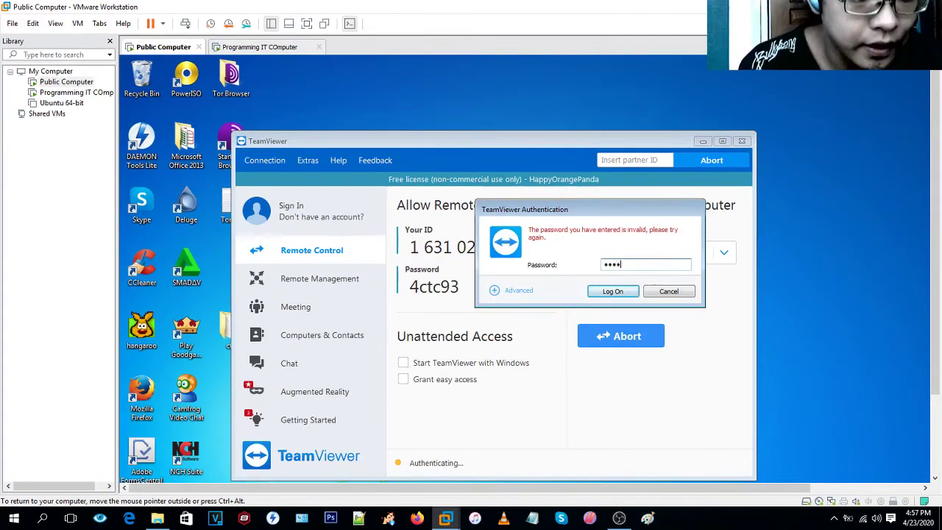
- Submit the partner's password to start the remote control session with the Programming IT Computer
key(Return)
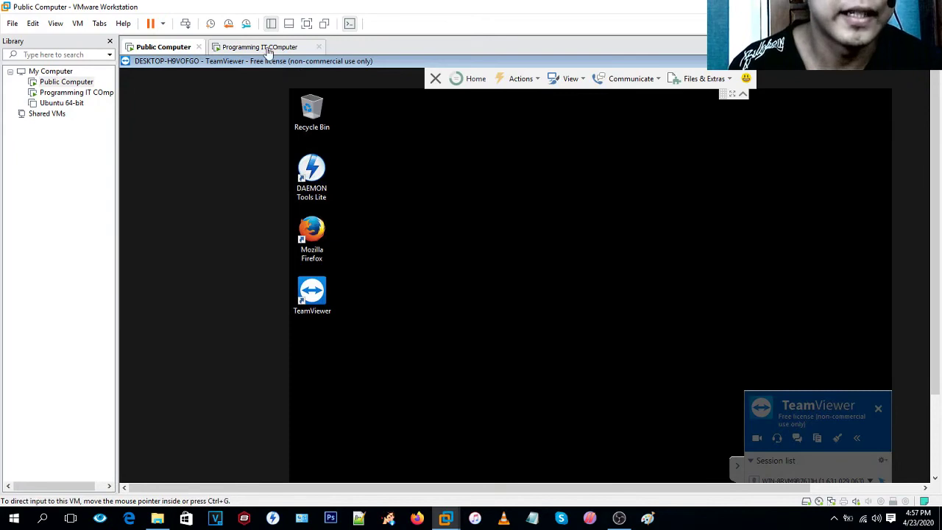
- Drag the DAEMON Tools Lite and TeamViewer icons right into a second column remotely, then verify on the Programming IT Computer tab
click(269, 46)
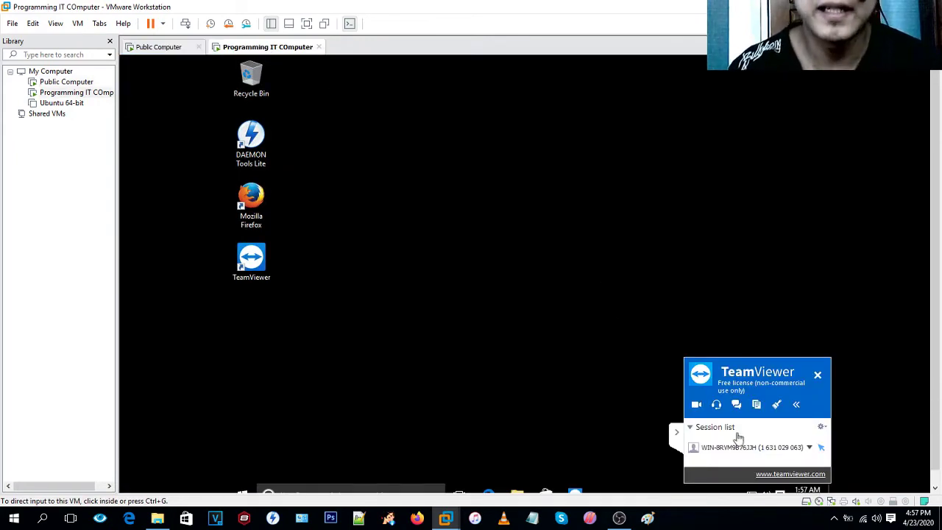
click(161, 48)
drag(322, 188, 440, 173)
drag(321, 287, 442, 287)
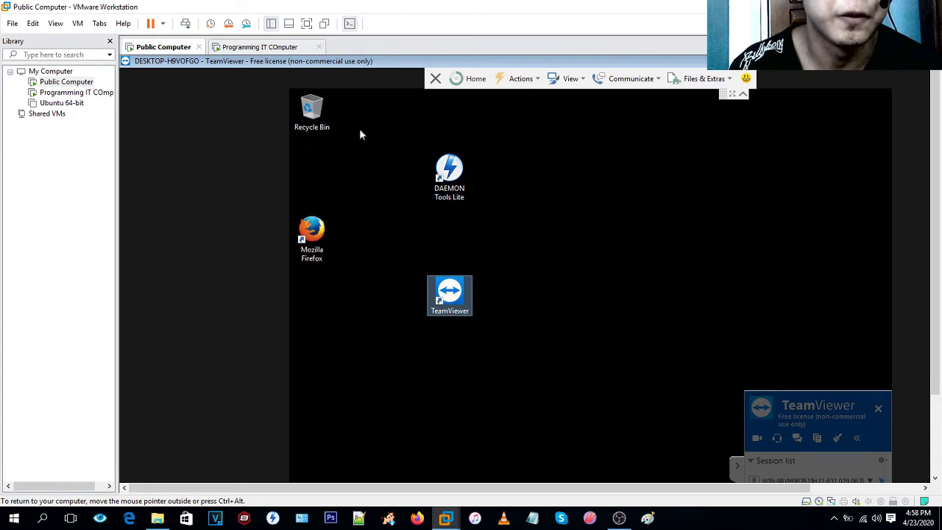
click(267, 47)
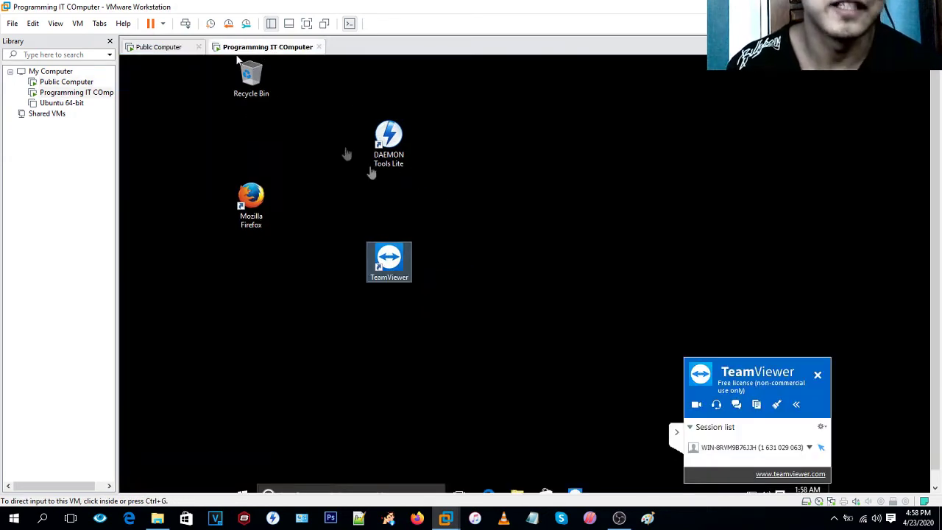
scroll(878, 317, down, 1)
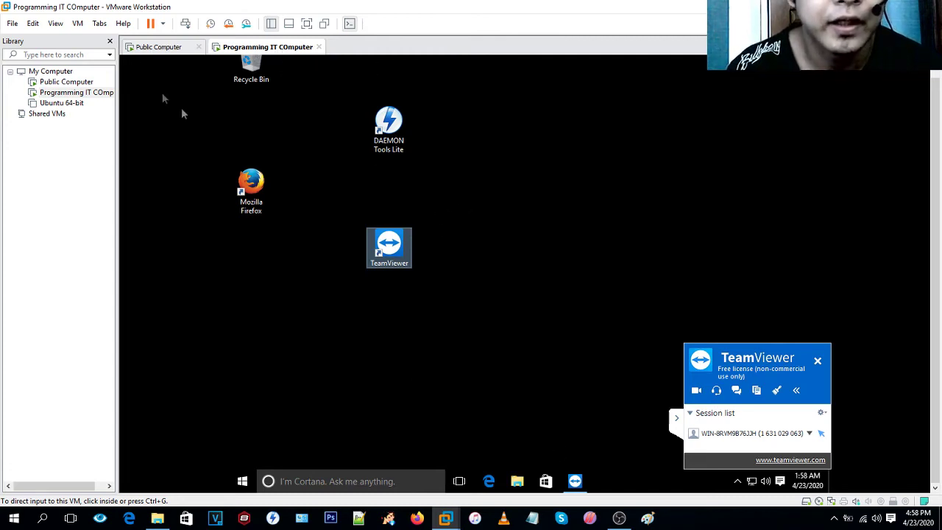
- Switch back to the Public Computer's remote view and scroll to reveal the remote desktop's taskbar
click(185, 50)
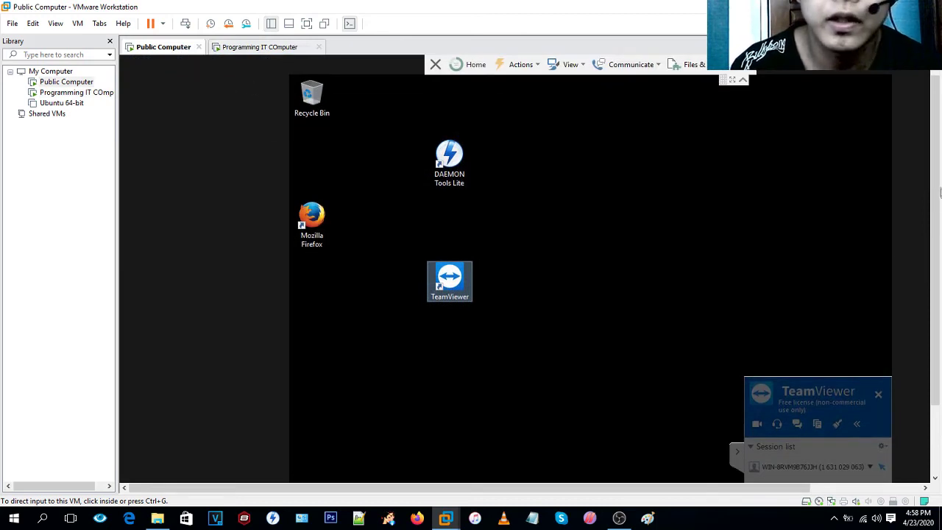
scroll(939, 230, down, 2)
scroll(939, 230, down, 2)
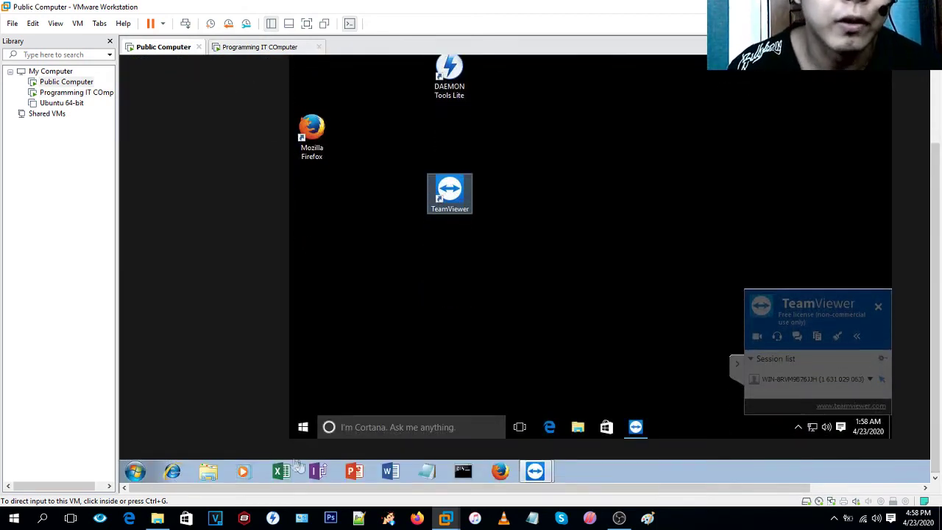
scroll(930, 261, up, 1)
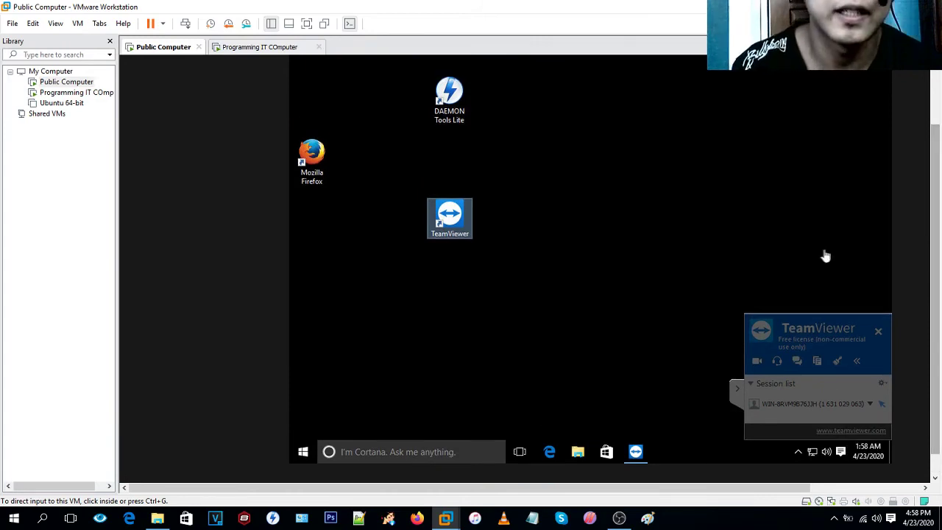